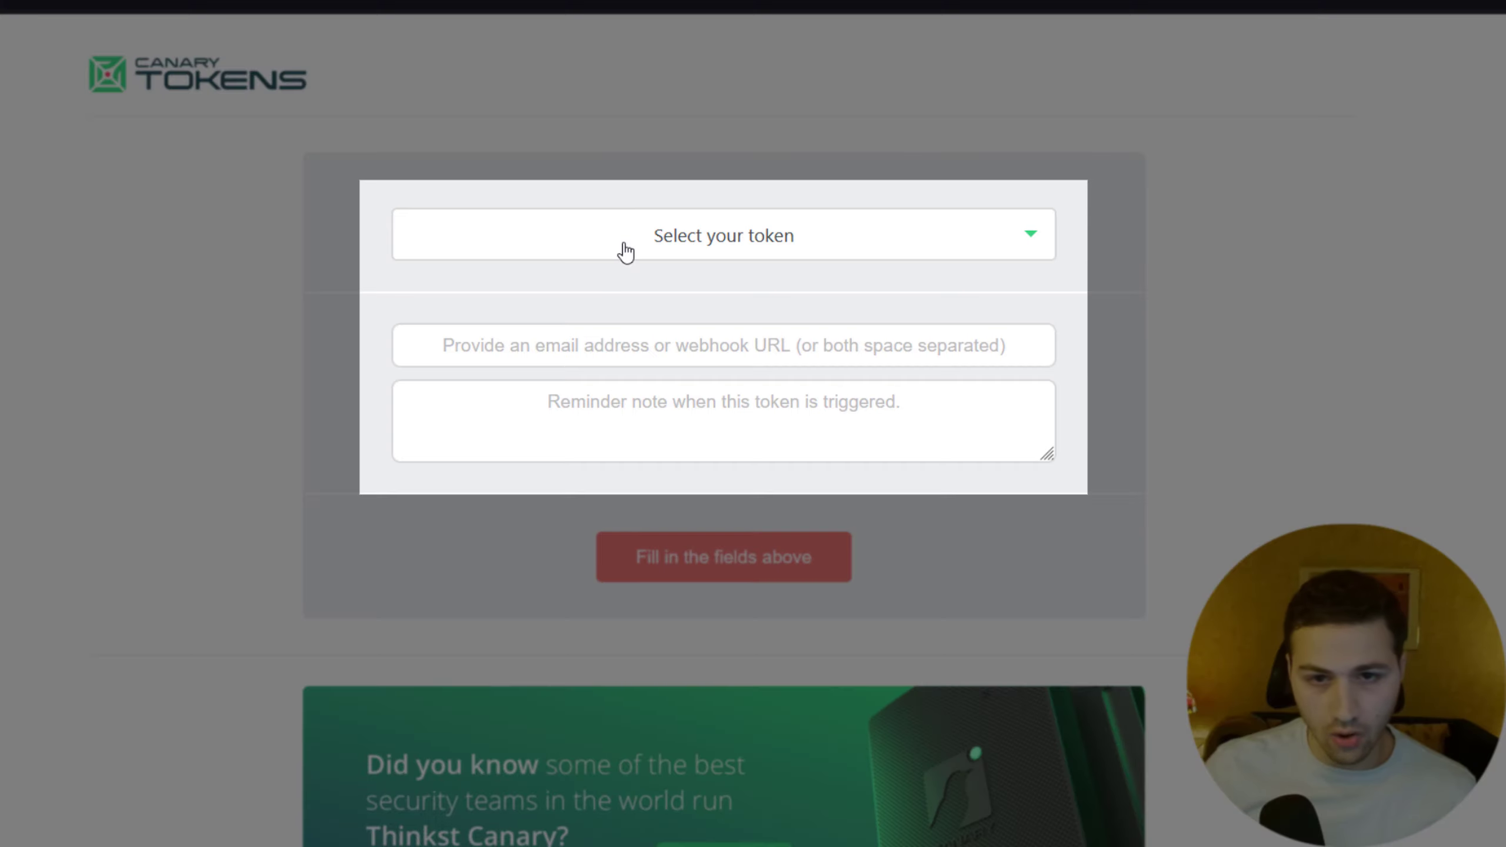
Pick 'Custom image web bug' from the Select your token list to reveal its image upload field.
click(624, 248)
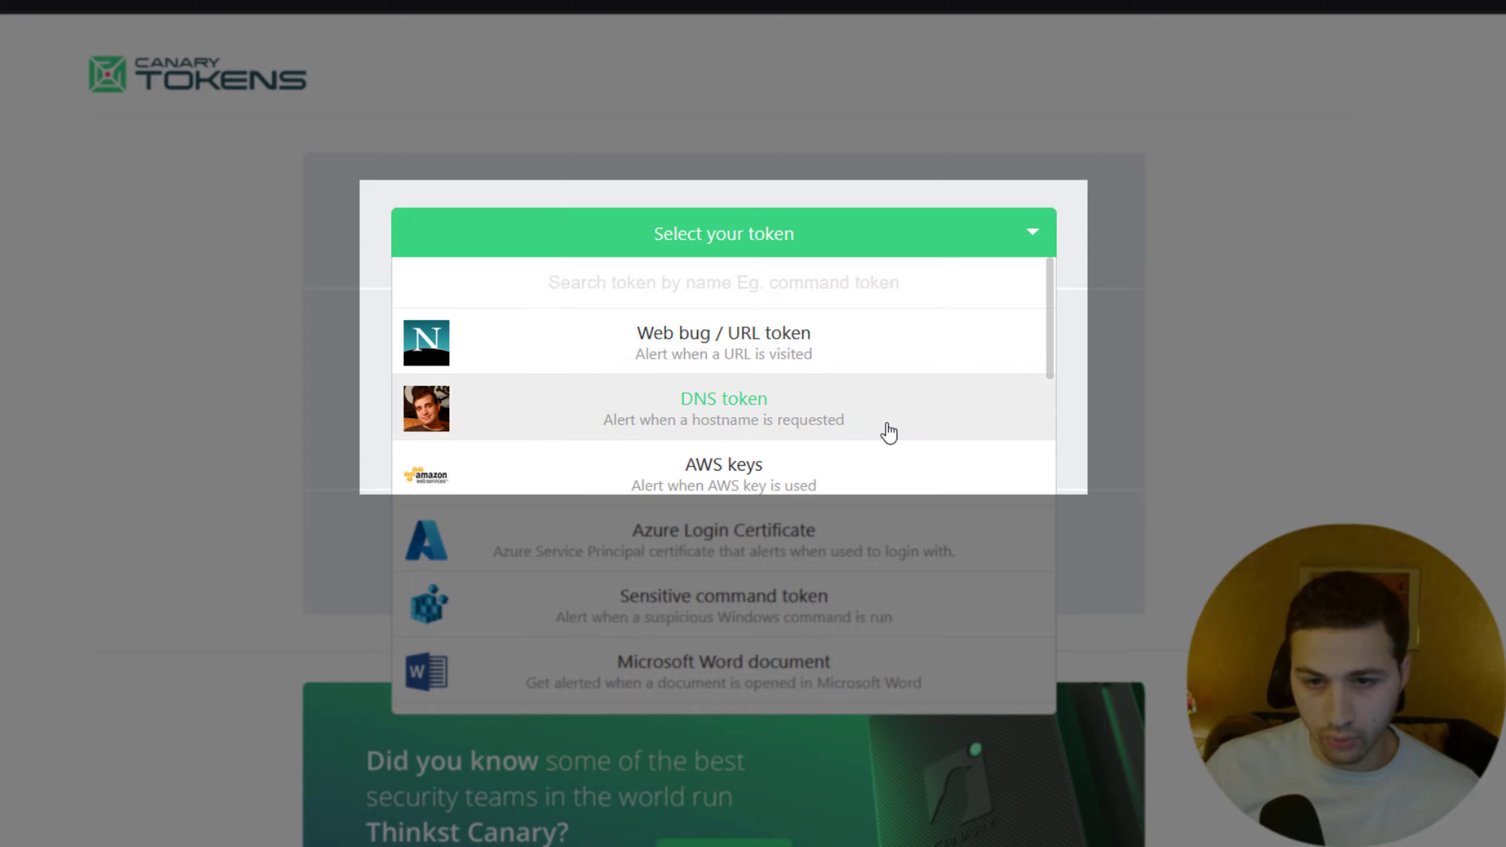
drag(1050, 330, 1016, 467)
scroll(1017, 468, down, 8)
key(Escape)
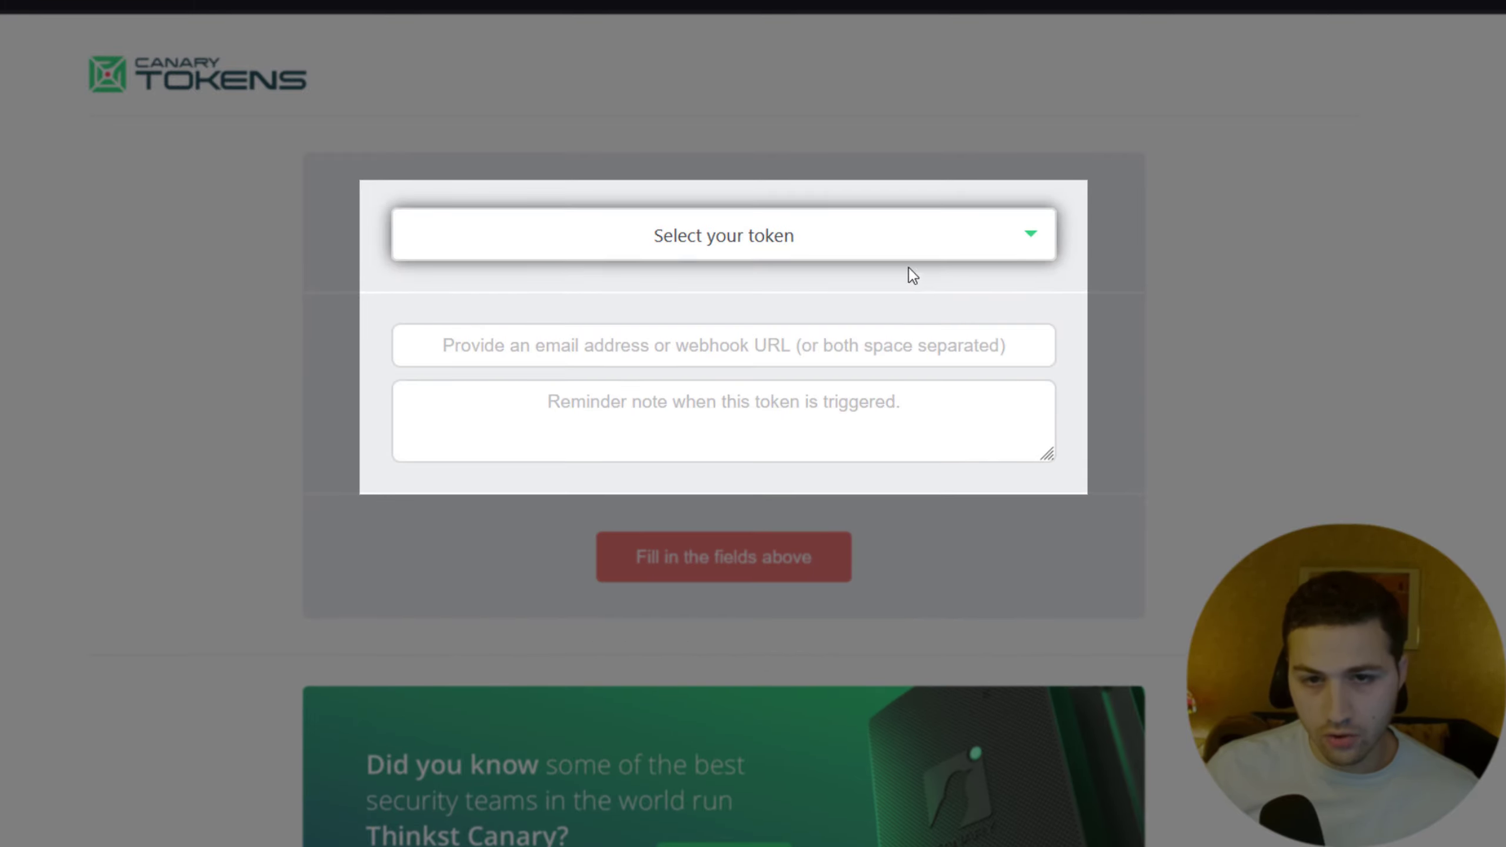
click(912, 259)
scroll(979, 421, down, 2)
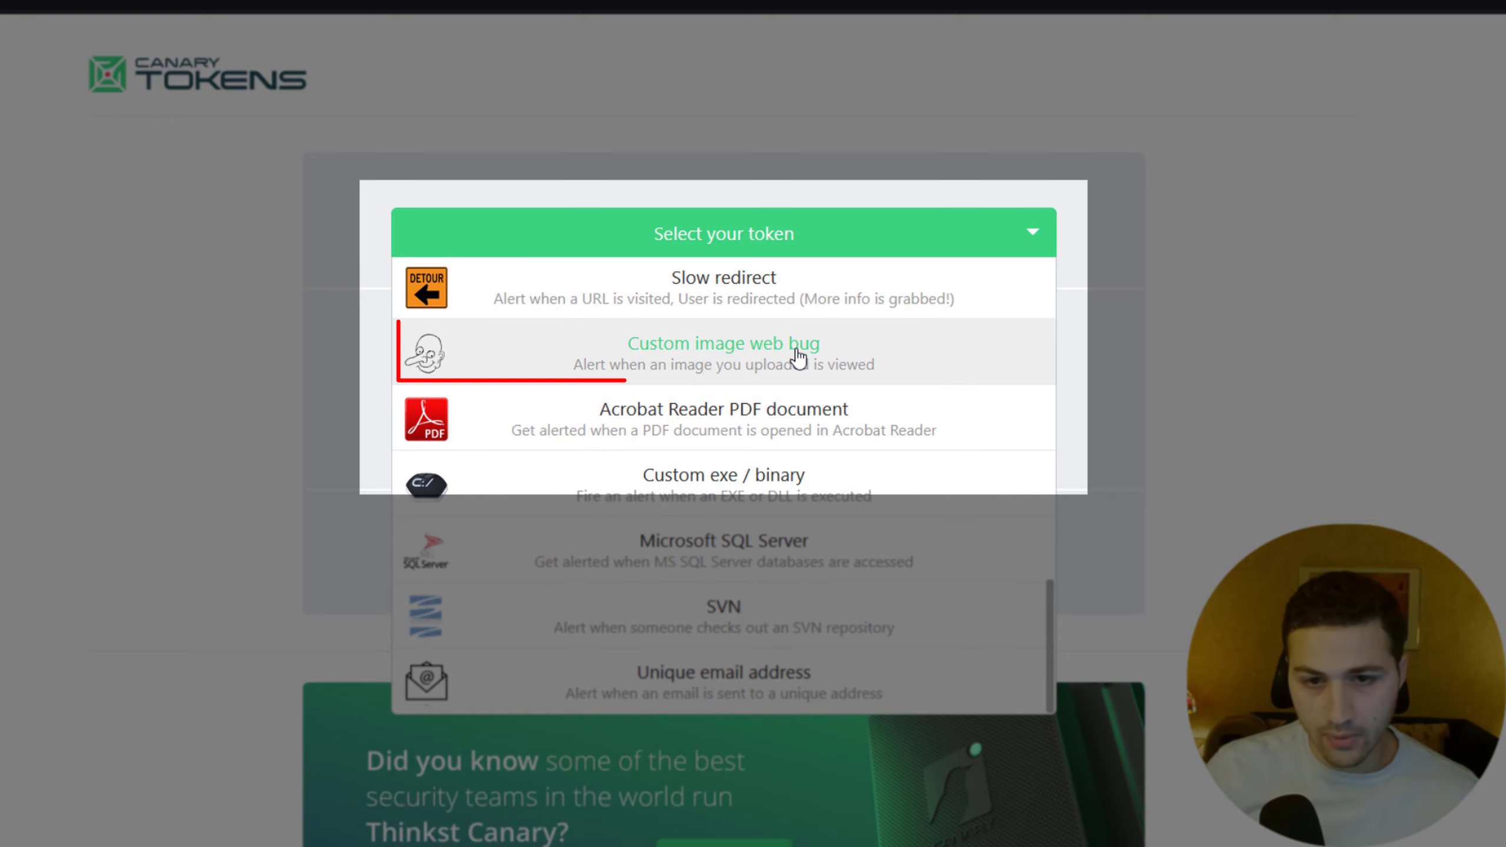
click(720, 362)
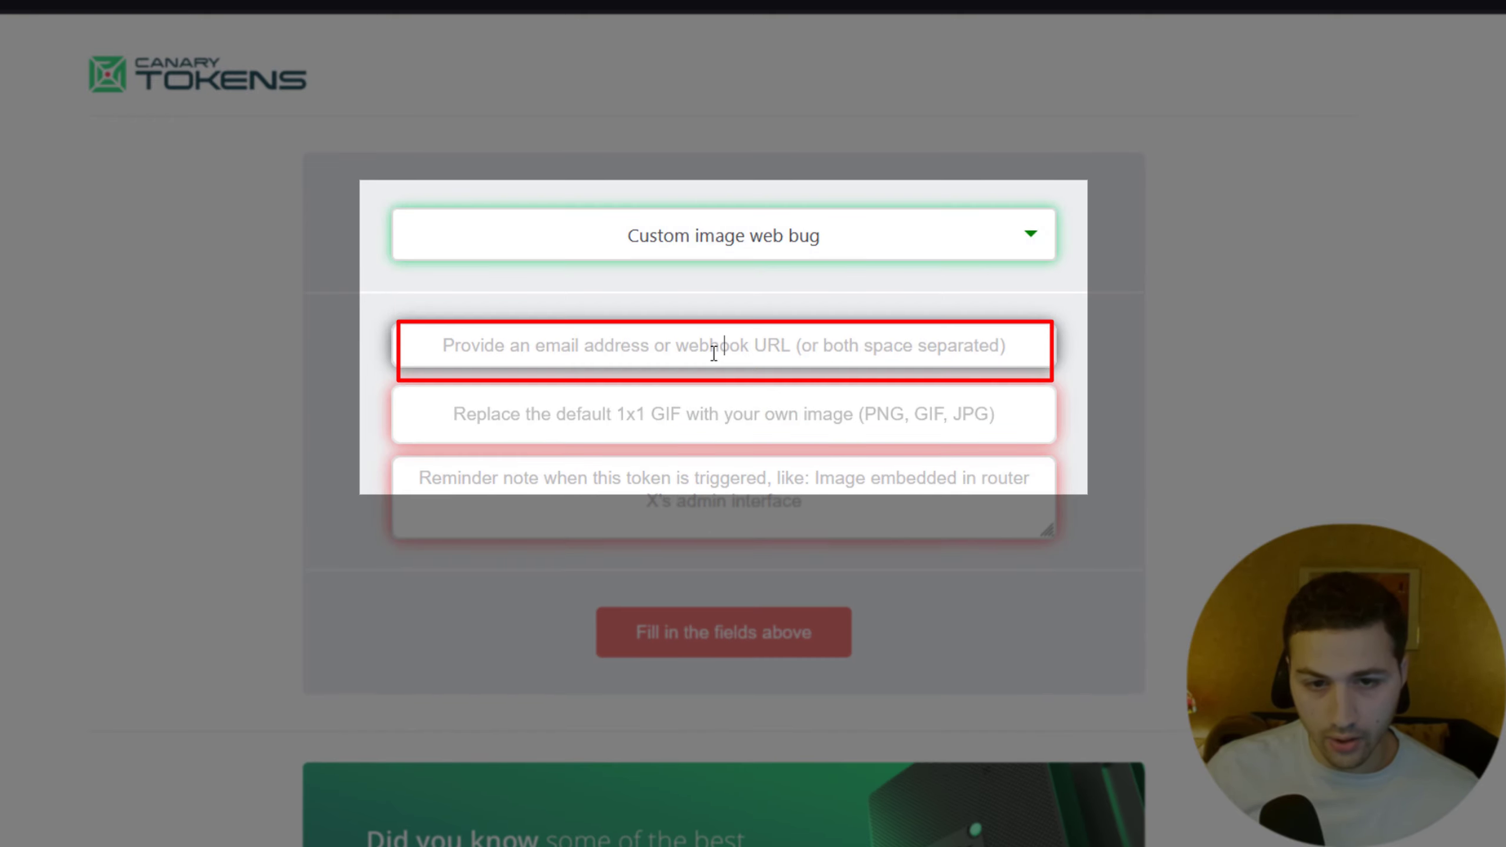
Confirm Custom image web bug stays selected, then begin entering the alert e-mail address.
click(709, 237)
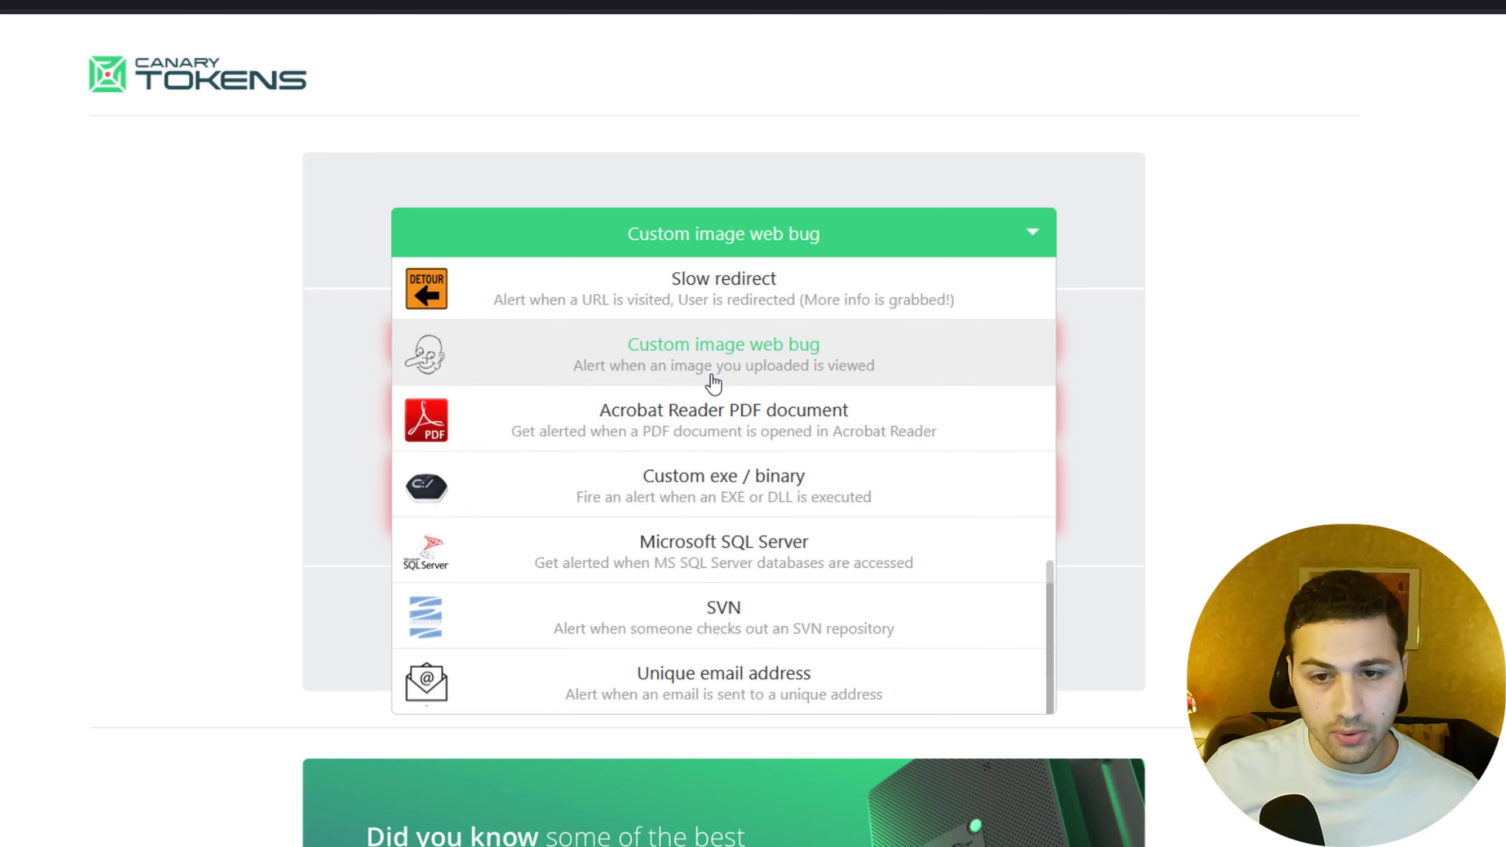
click(1071, 322)
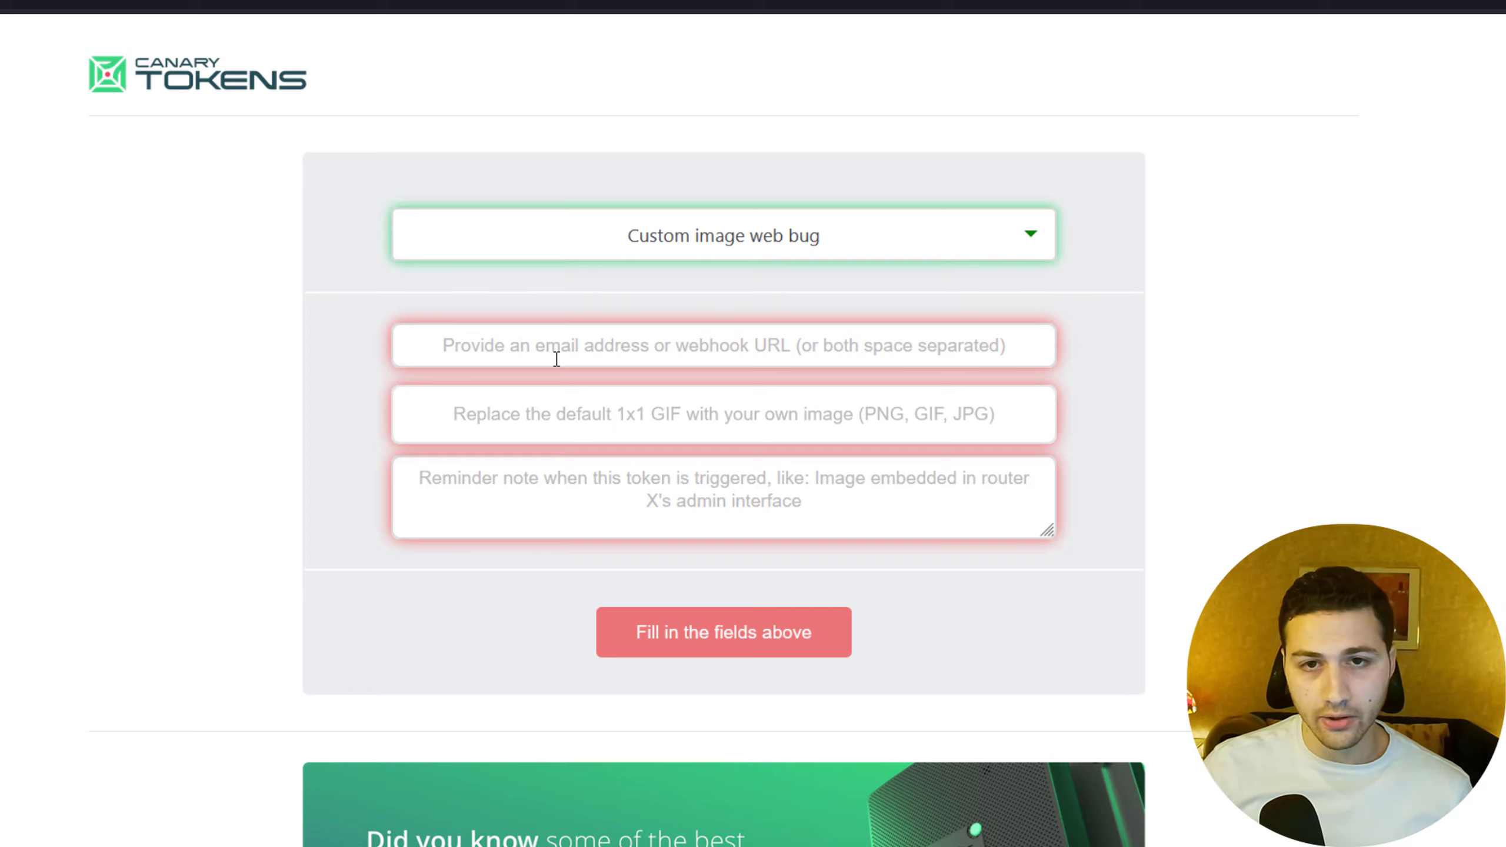
click(557, 363)
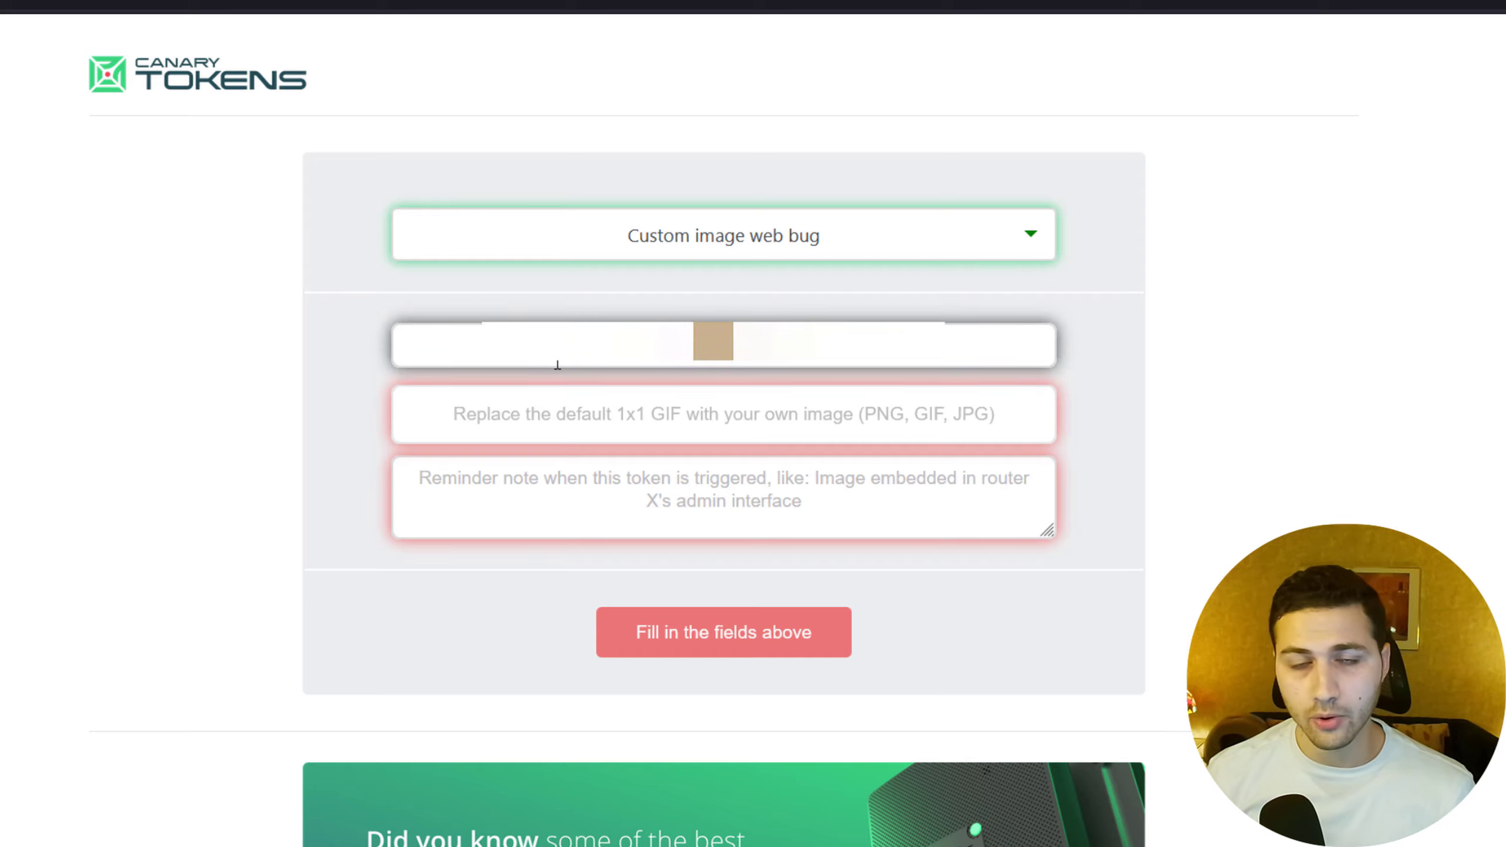
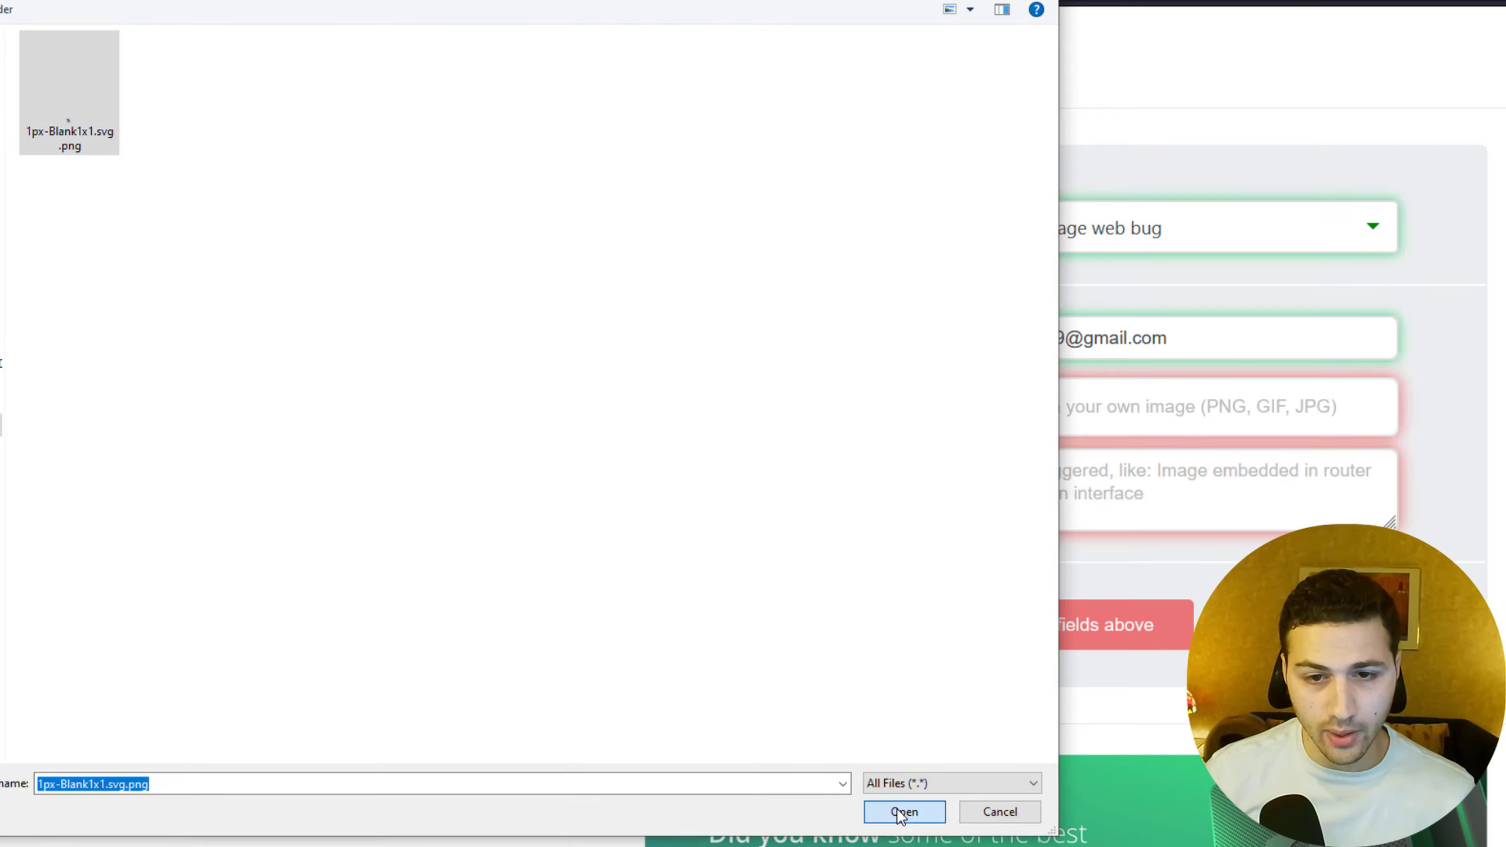
Choose 1px-Blank1x1.svg.png in the Open dialog as the token's custom image.
click(688, 517)
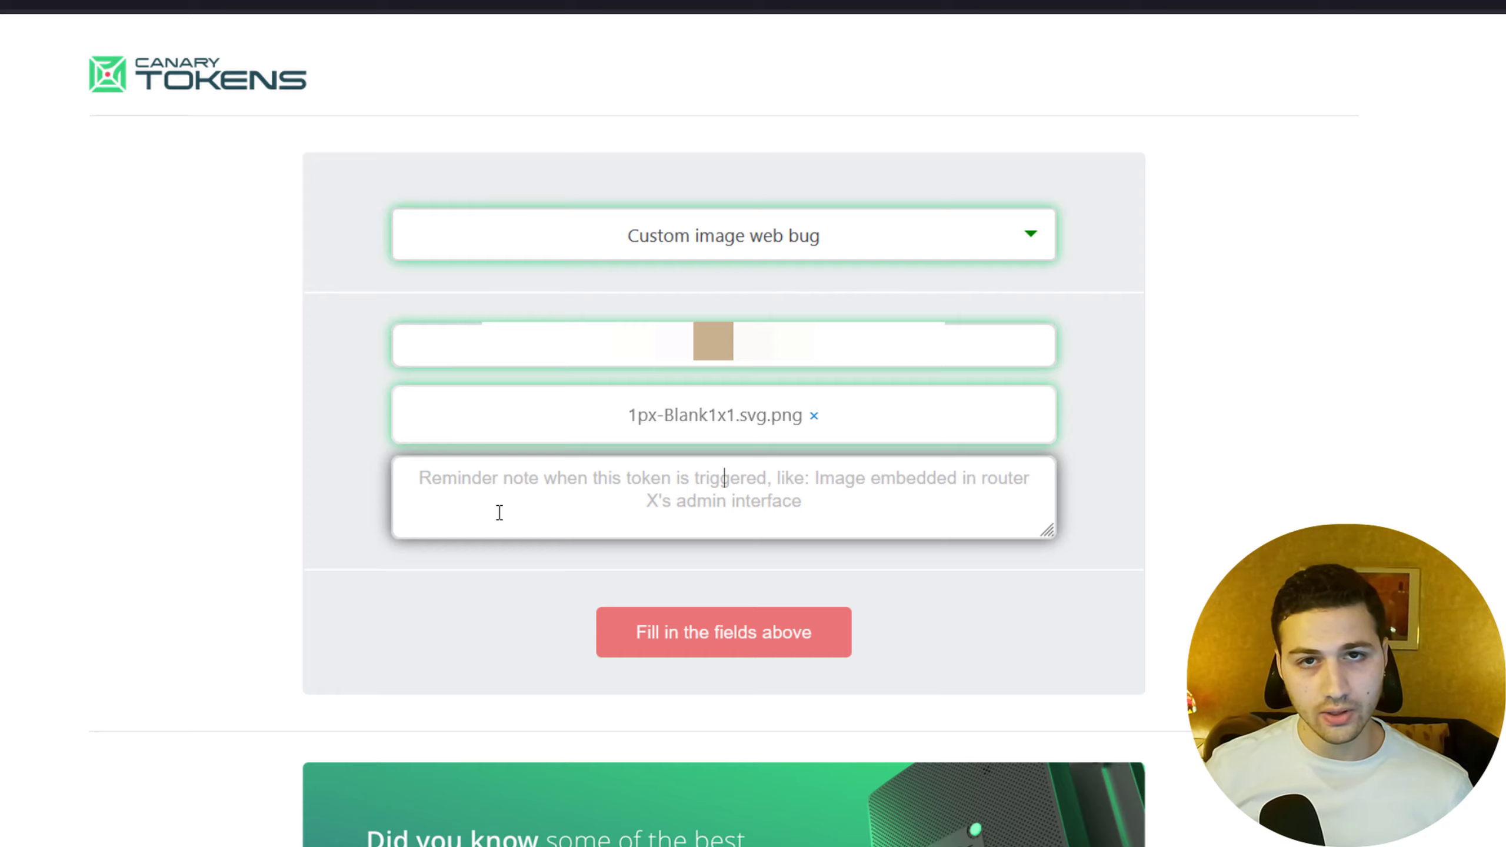
Enter the reminder note 'Email Opened' and create the custom image web bug Canarytoken.
text(Email Opened)
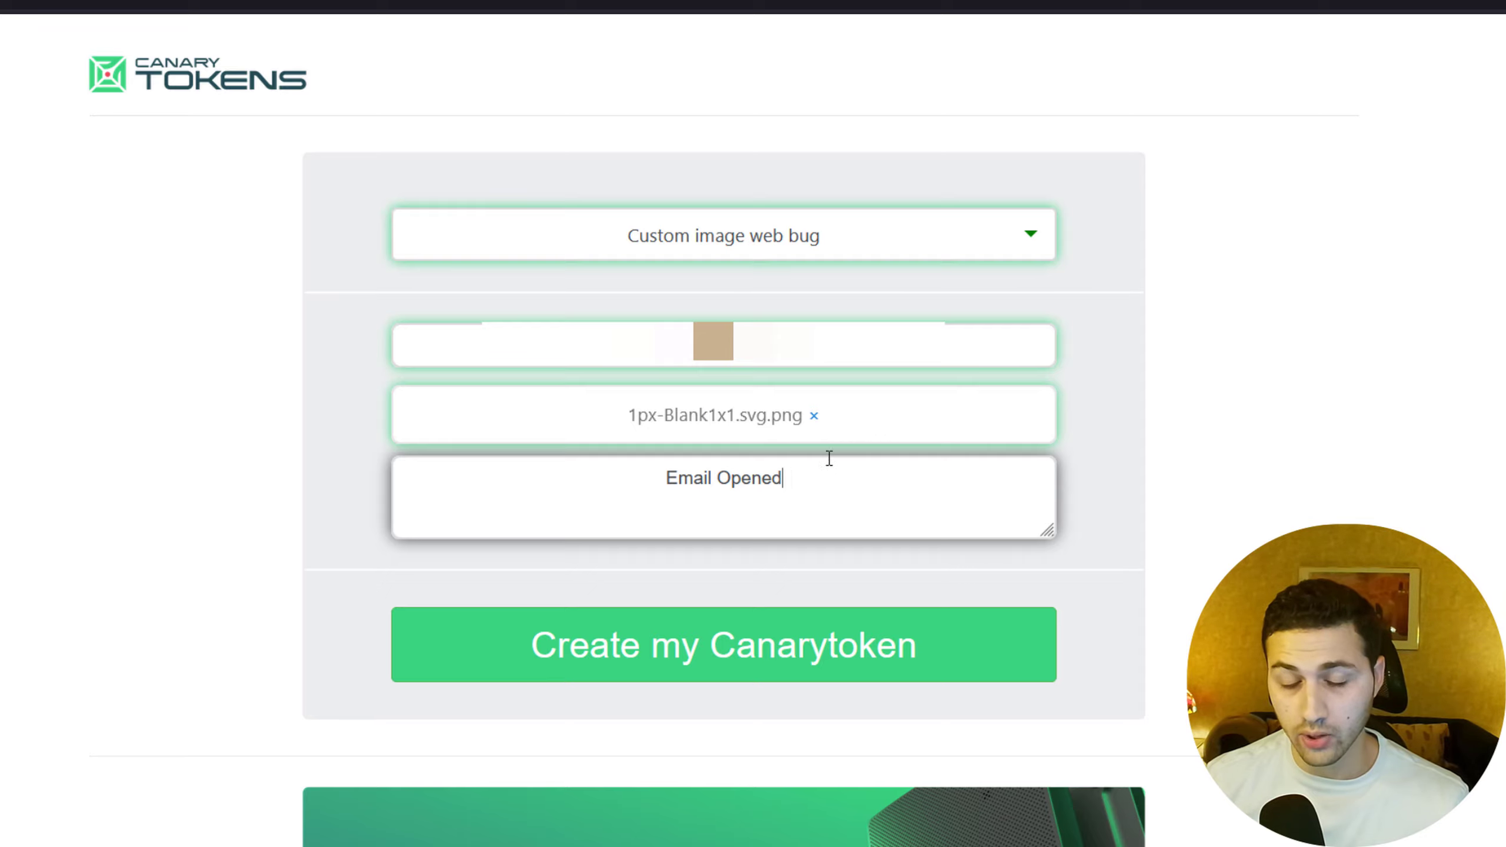
drag(816, 474, 649, 480)
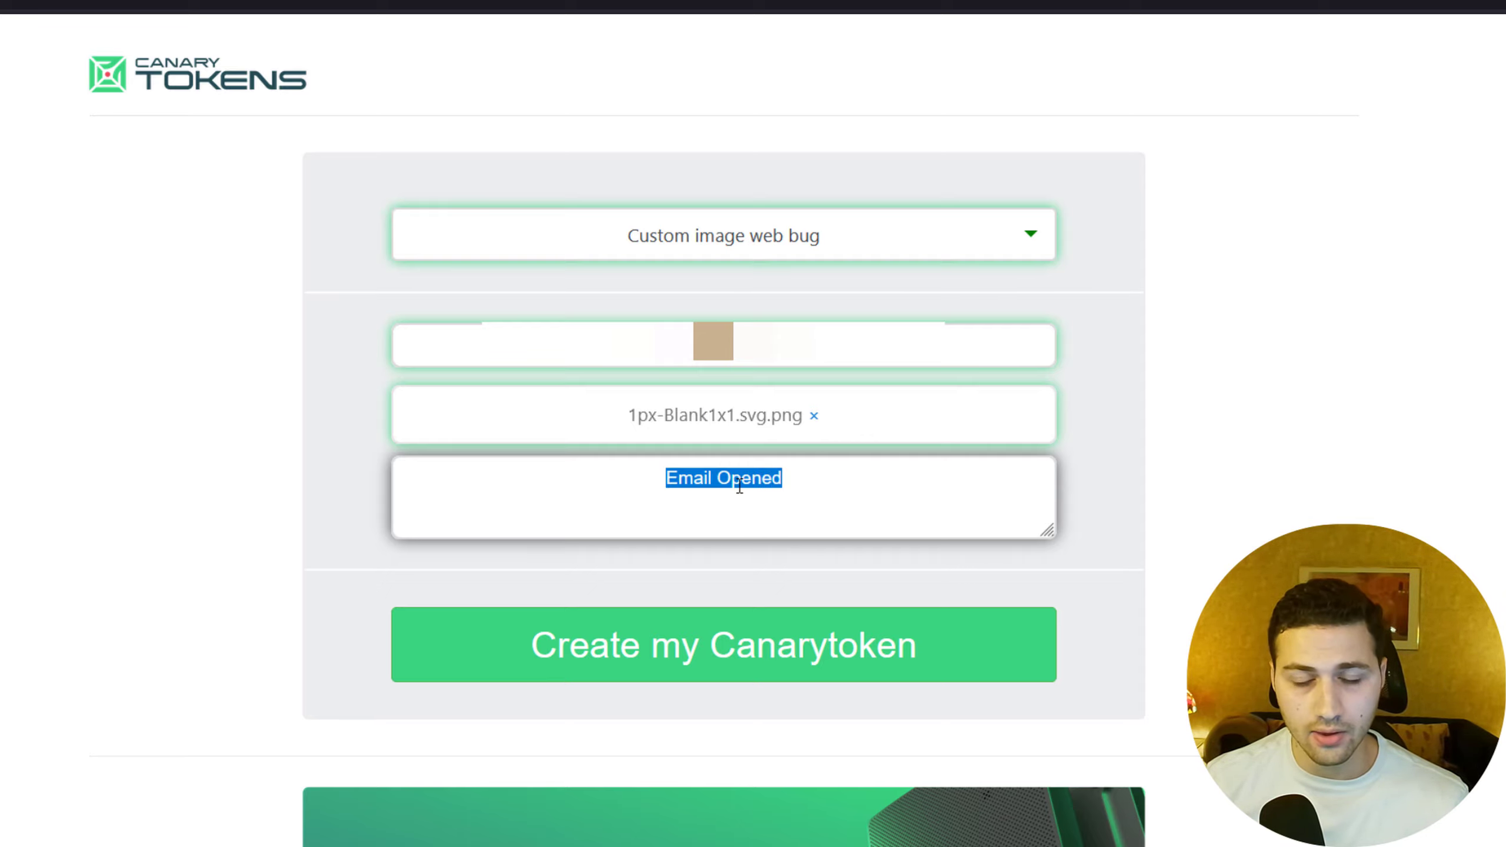
click(676, 661)
drag(830, 469, 724, 470)
Select and copy the generated token URL.
click(856, 472)
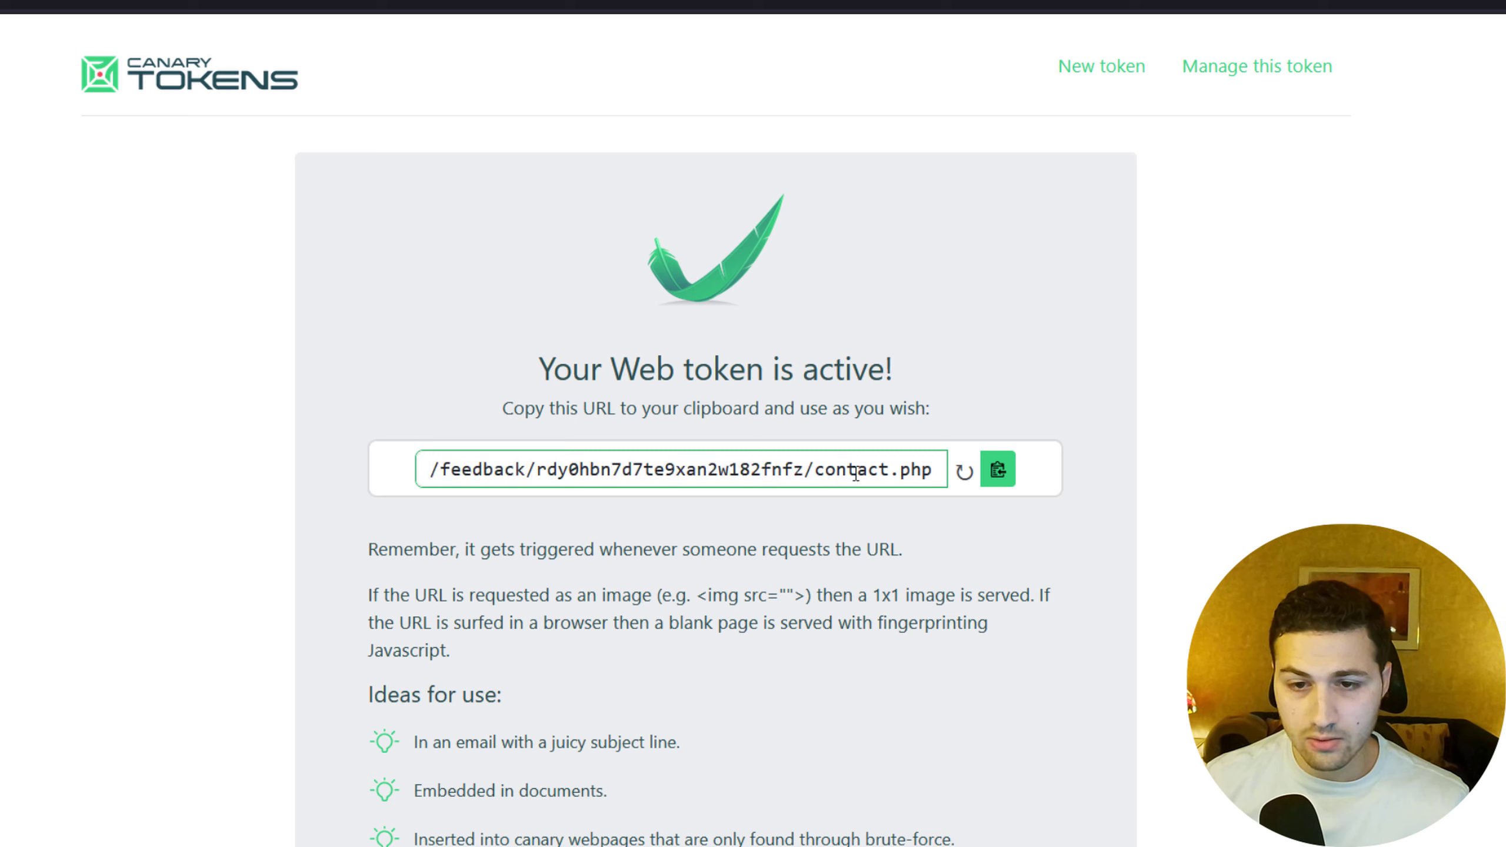
drag(939, 469, 355, 486)
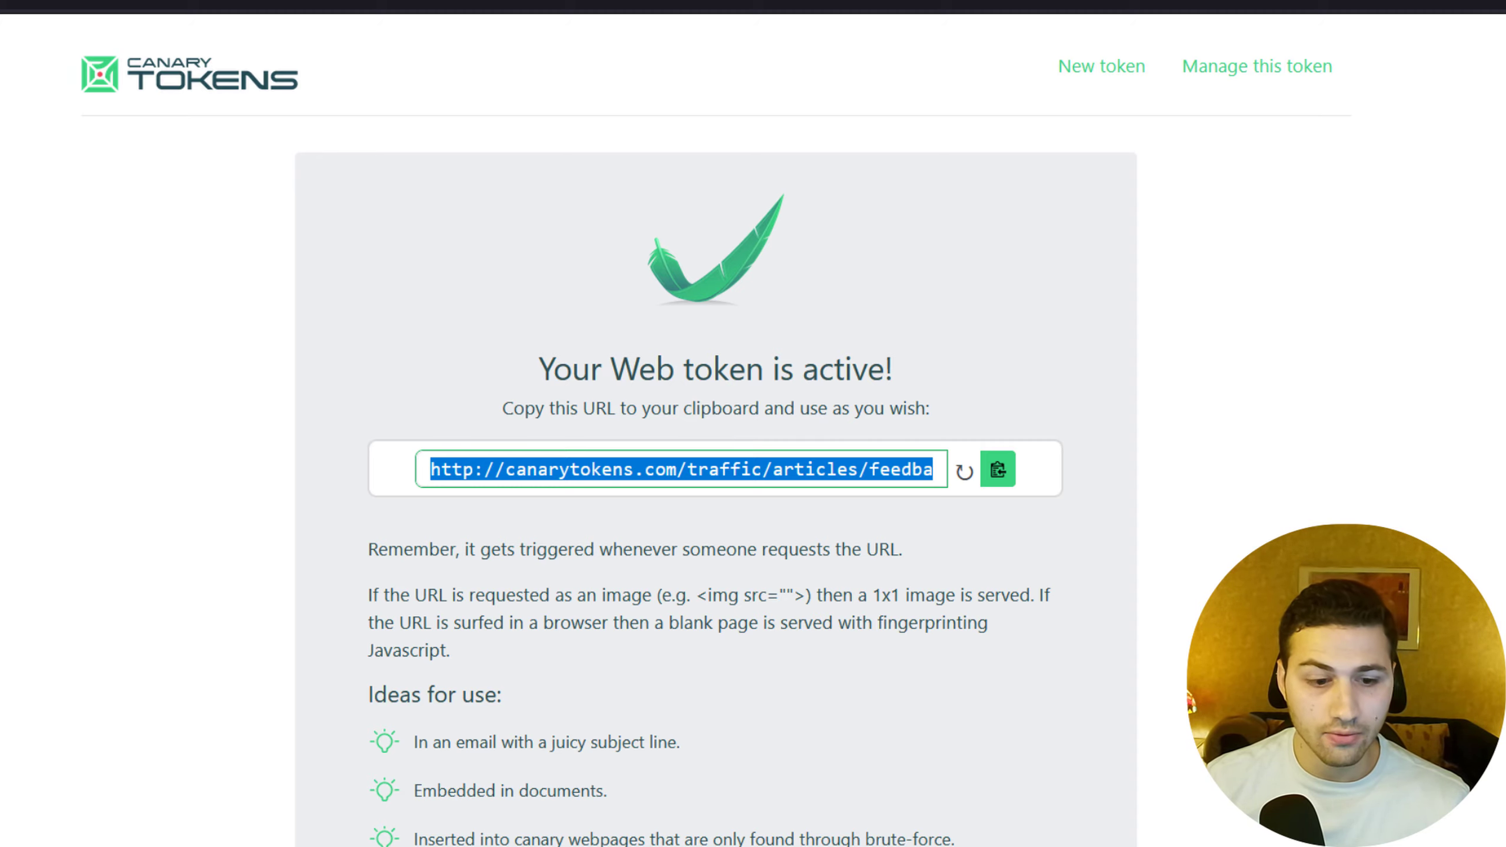
key(alt+Tab)
Open index.html from the image folder in Notepad.
right_click(314, 292)
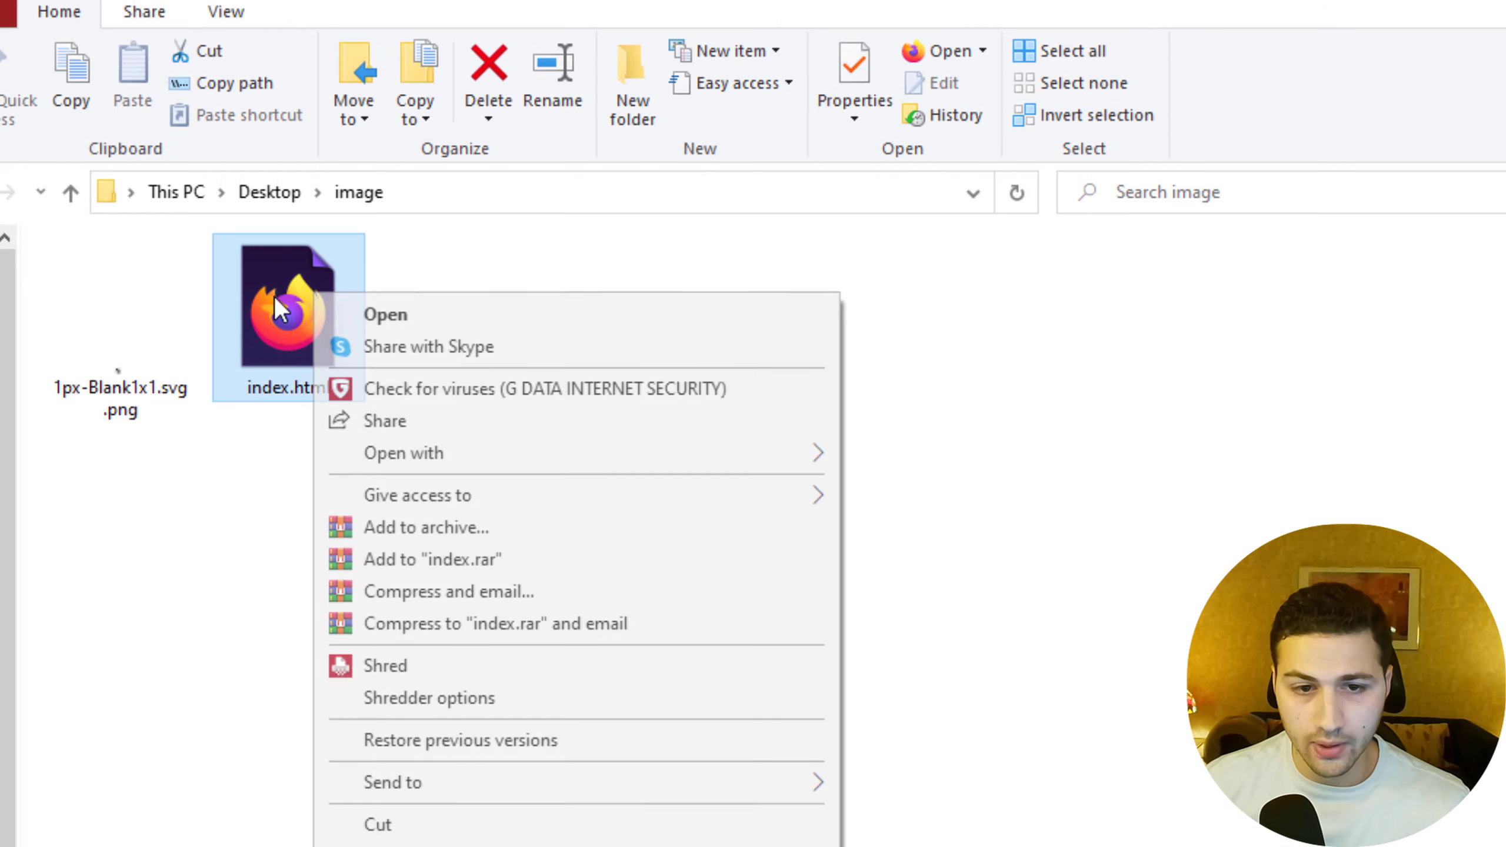
mouse_move(614, 452)
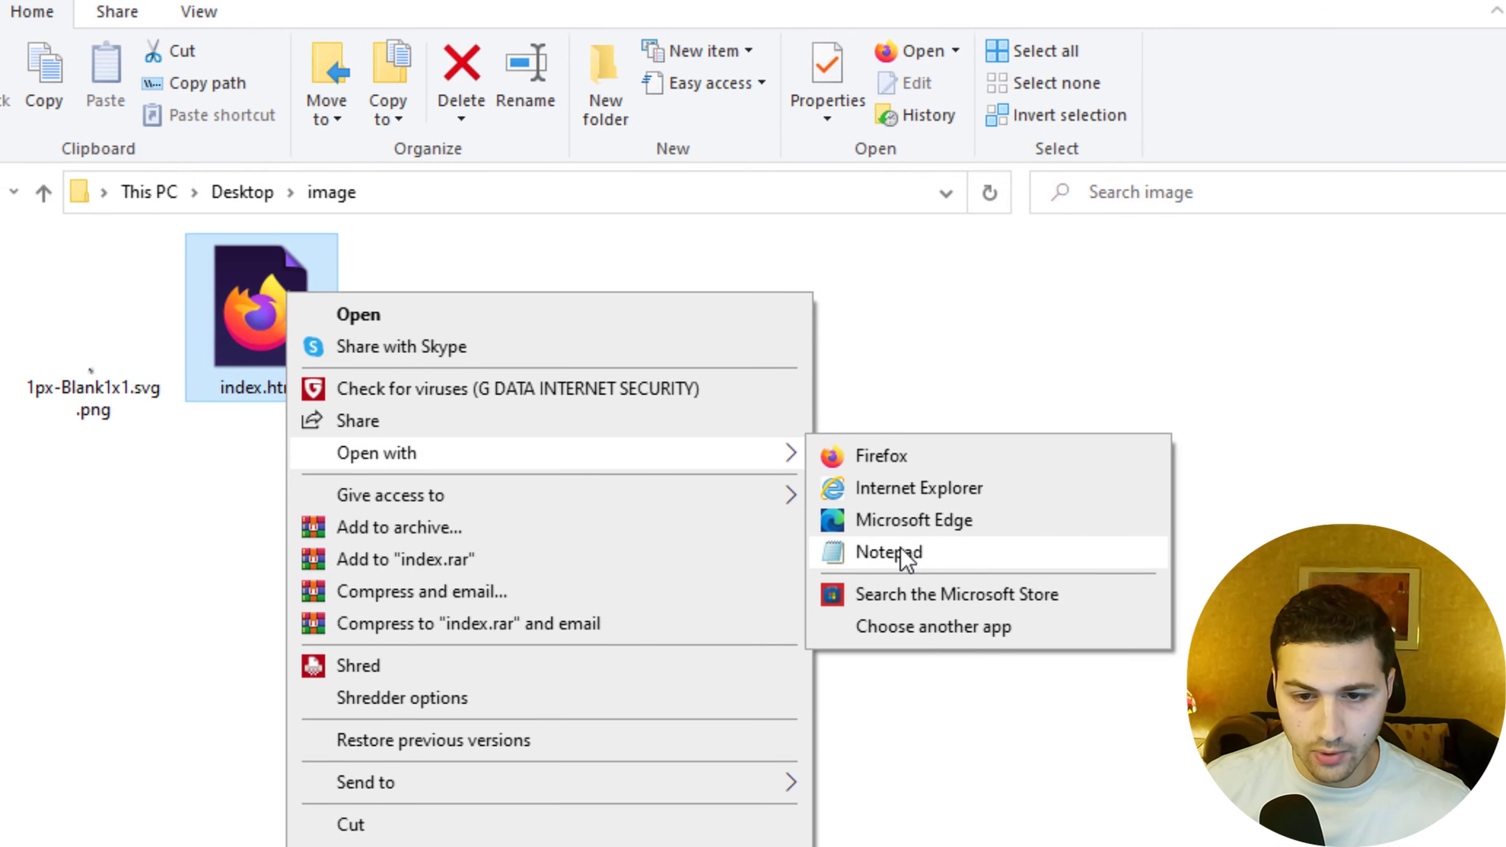
click(905, 558)
scroll(336, 323, up, 3)
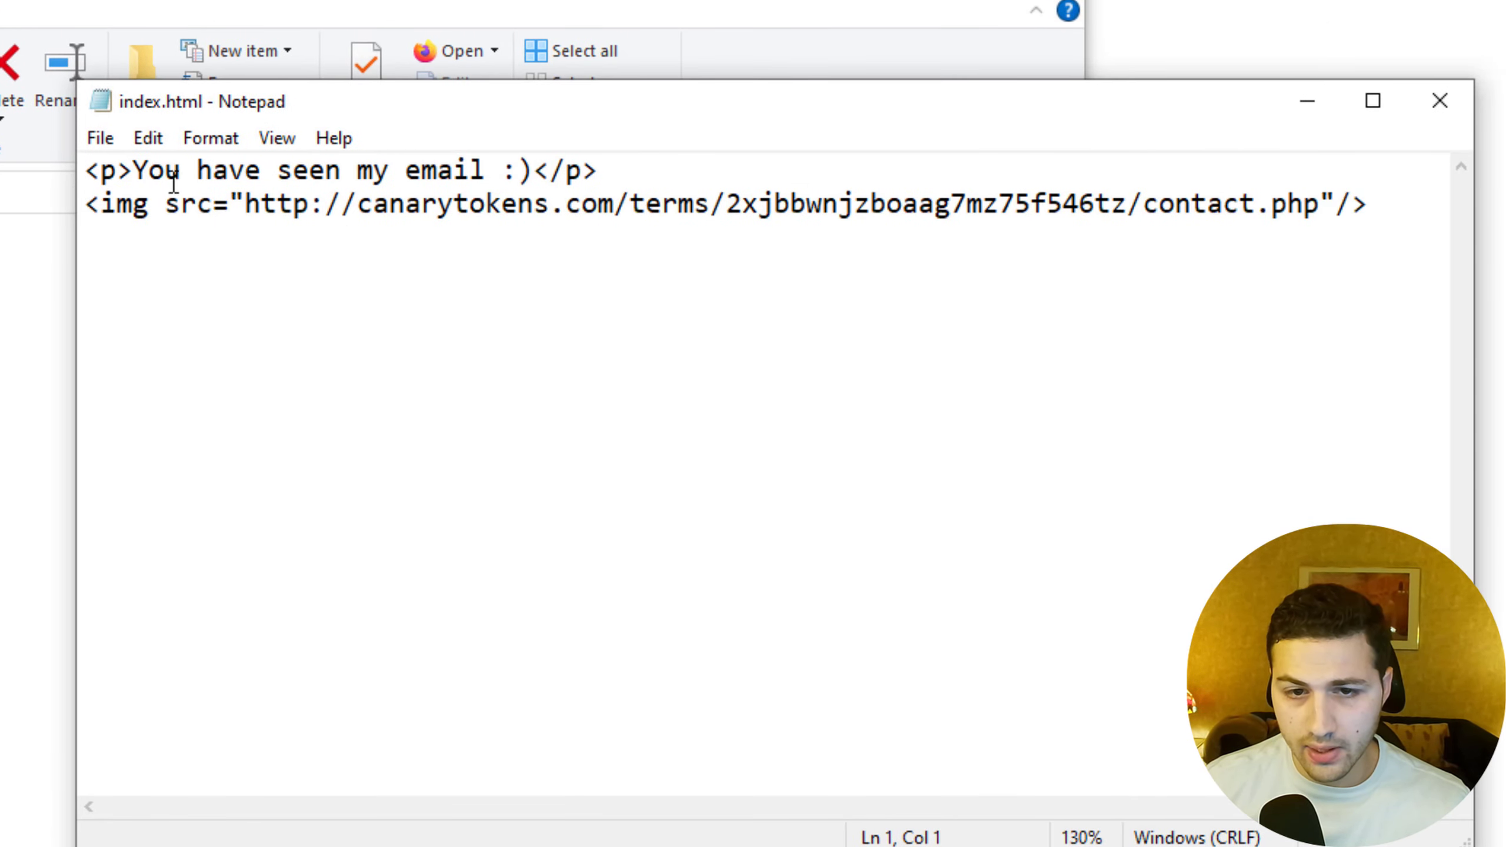
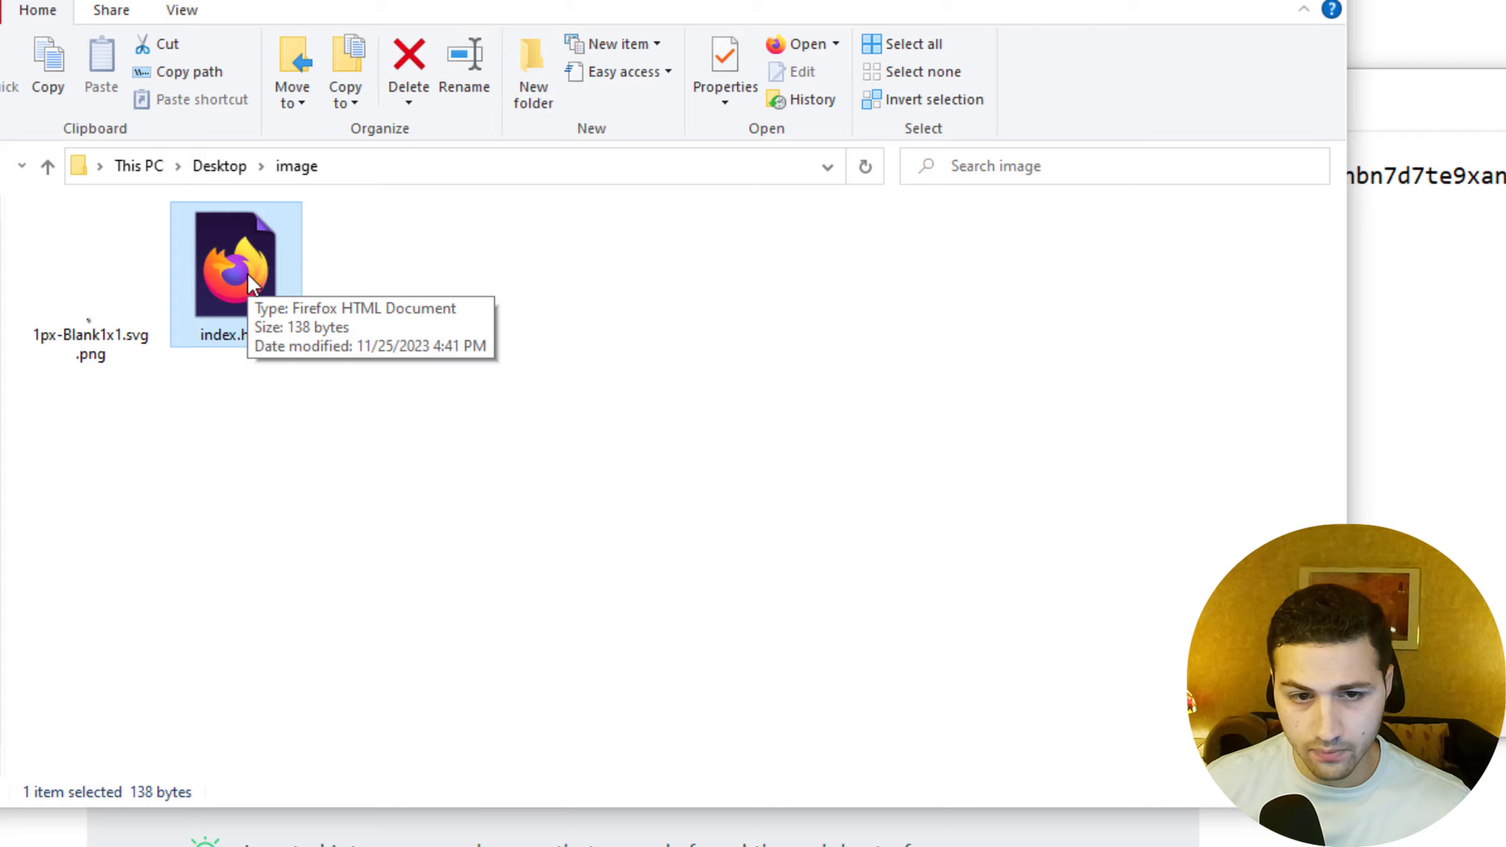
Open index.html from the Desktop\image folder in Firefox and zoom the page in.
double_click(210, 274)
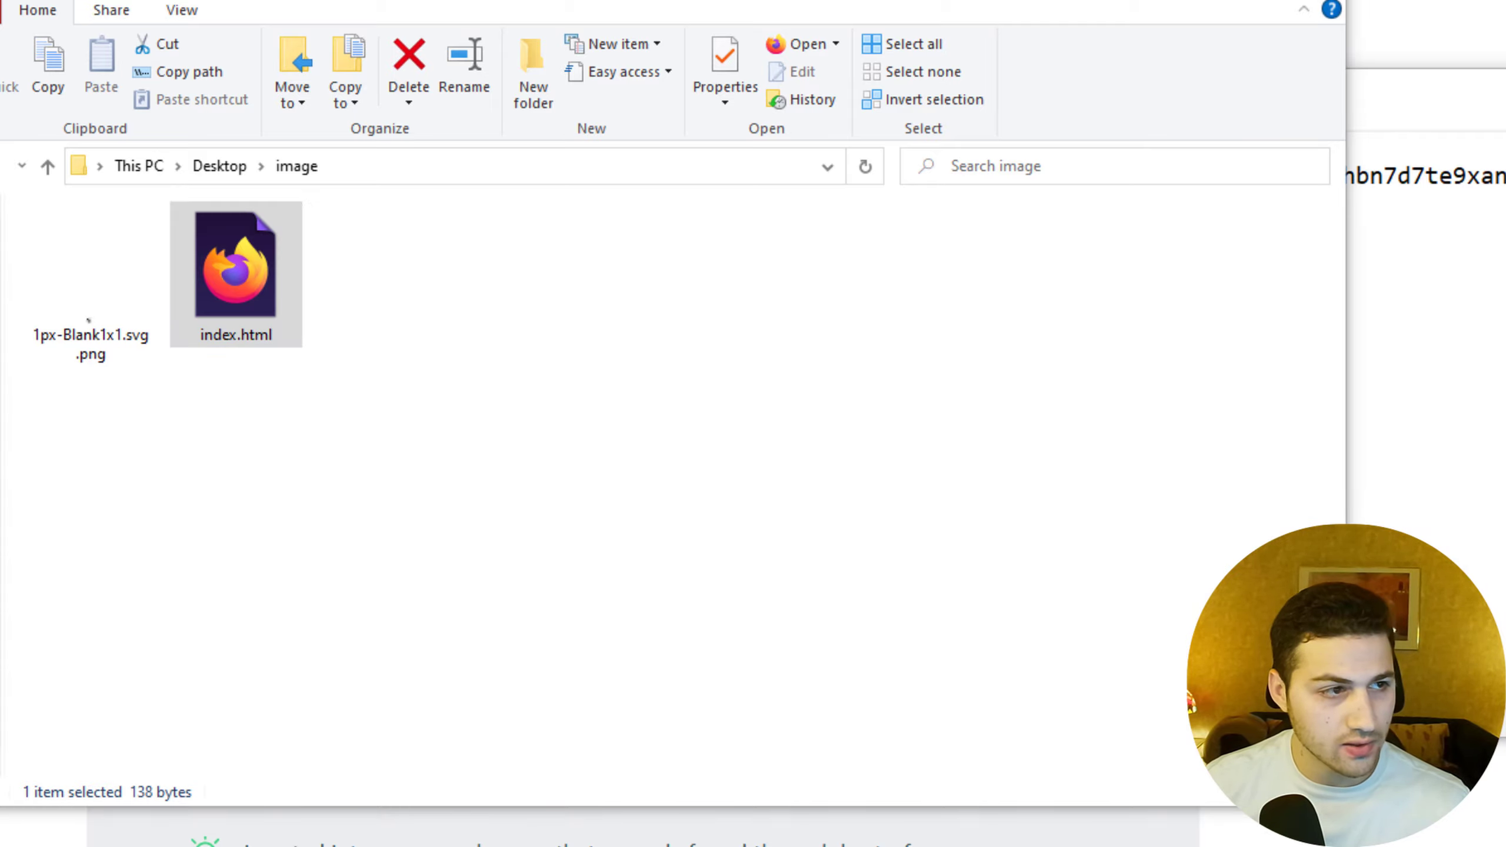
key(ctrl+plus)
key(ctrl+plus)
key(ctrl+plus)
key(ctrl+plus)
key(ctrl+plus)
key(ctrl+plus)
key(ctrl+plus)
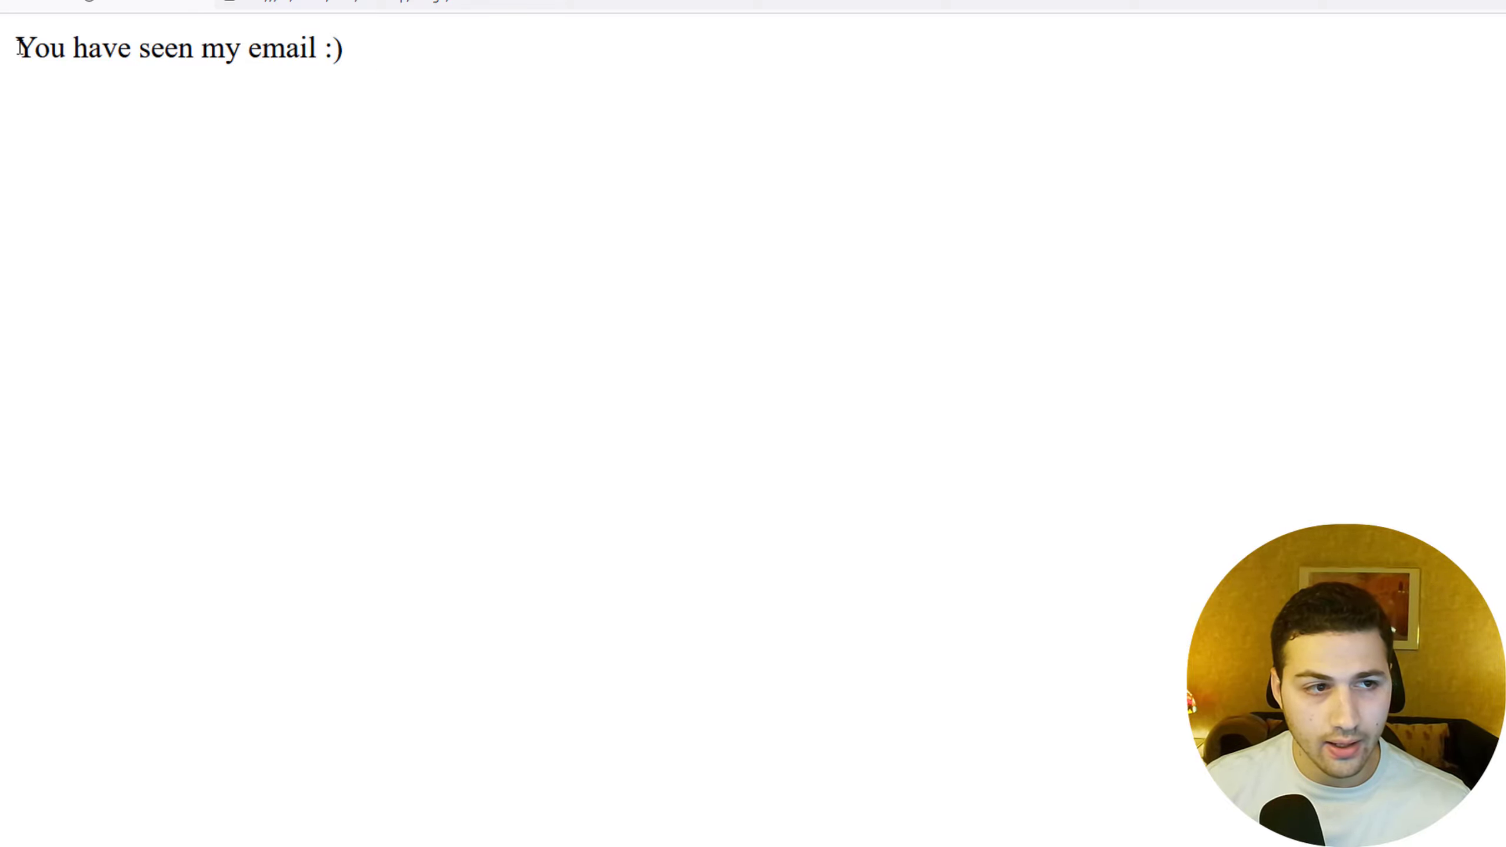
Confirm the page source holds the hidden canarytokens contact.php image, then select all page text and shrink Firefox.
drag(20, 48, 63, 125)
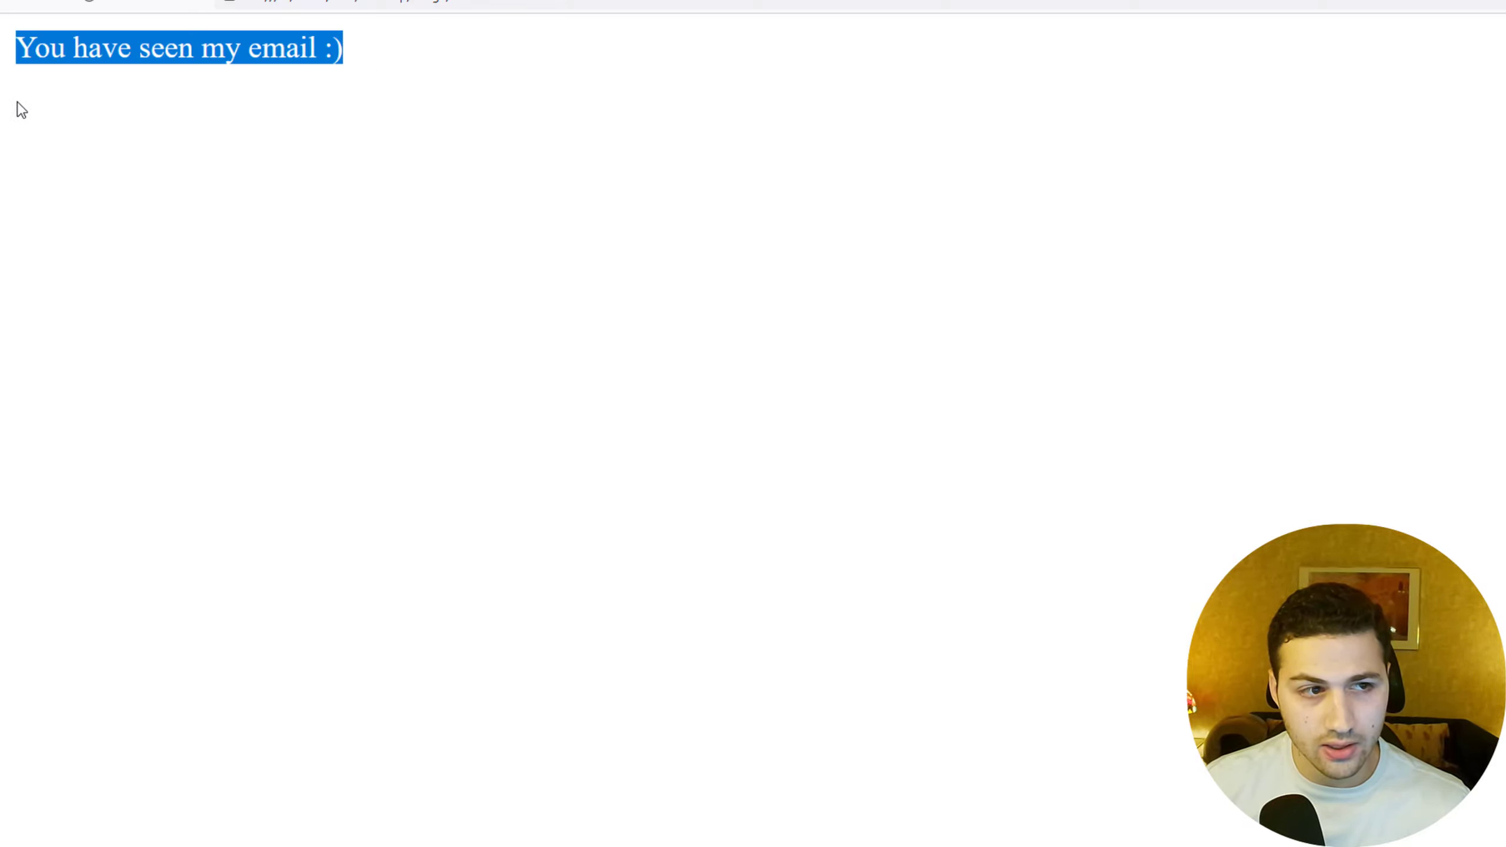
click(74, 59)
right_click(491, 168)
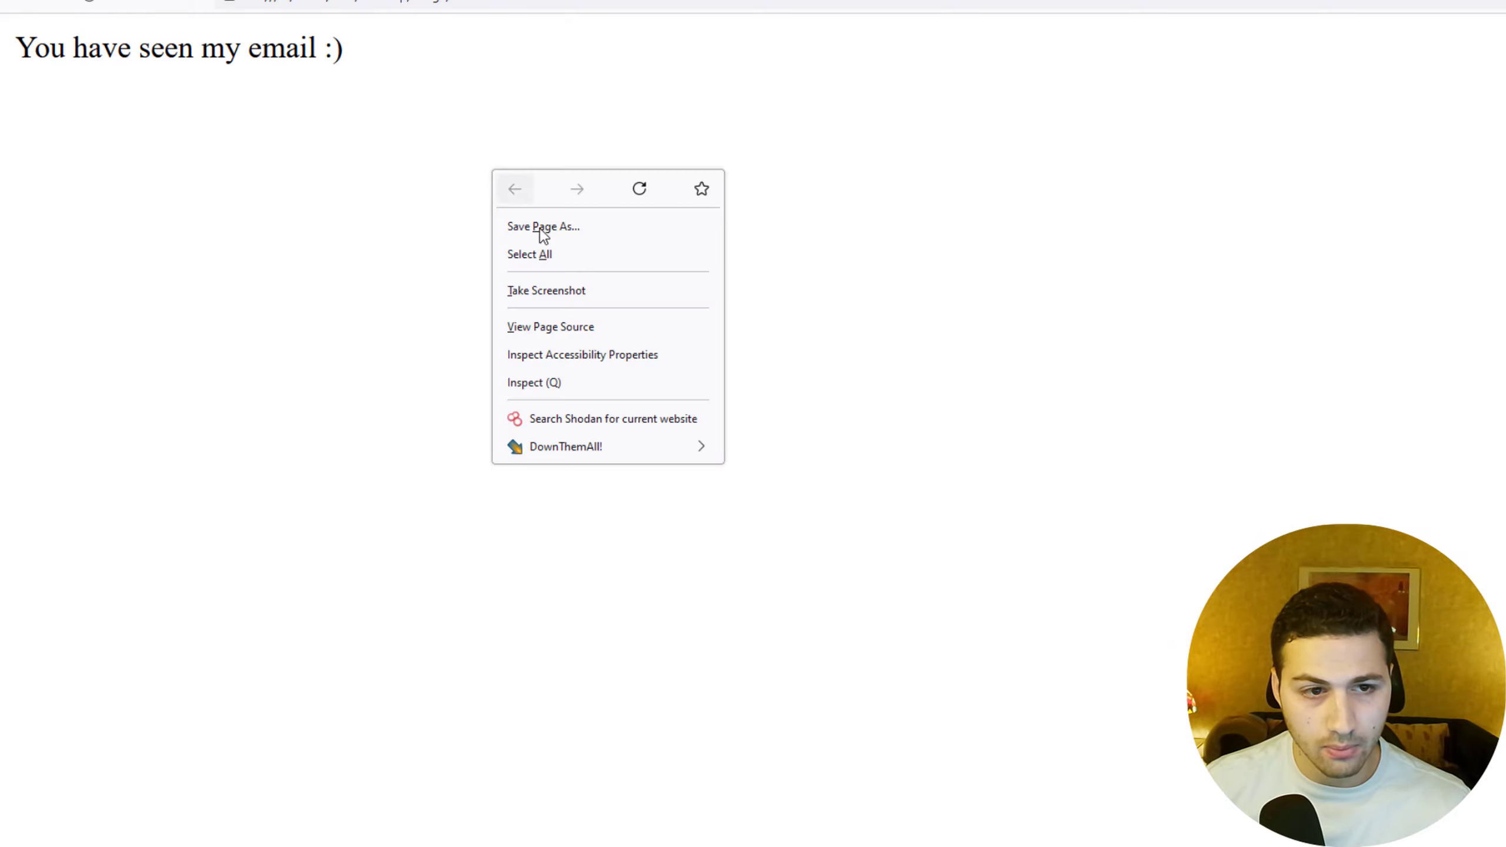
click(559, 326)
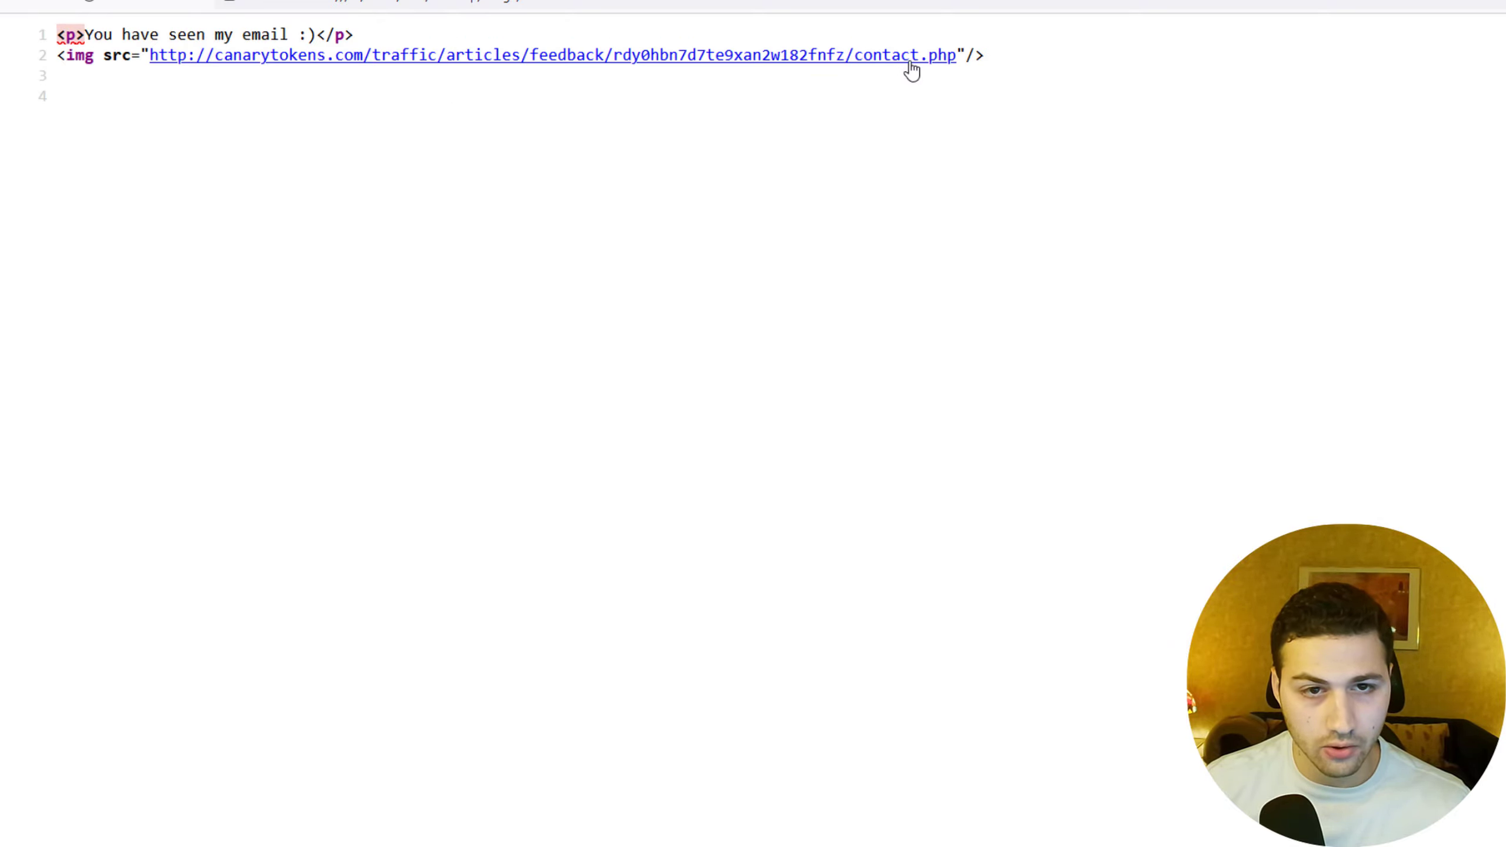
key(ctrl+w)
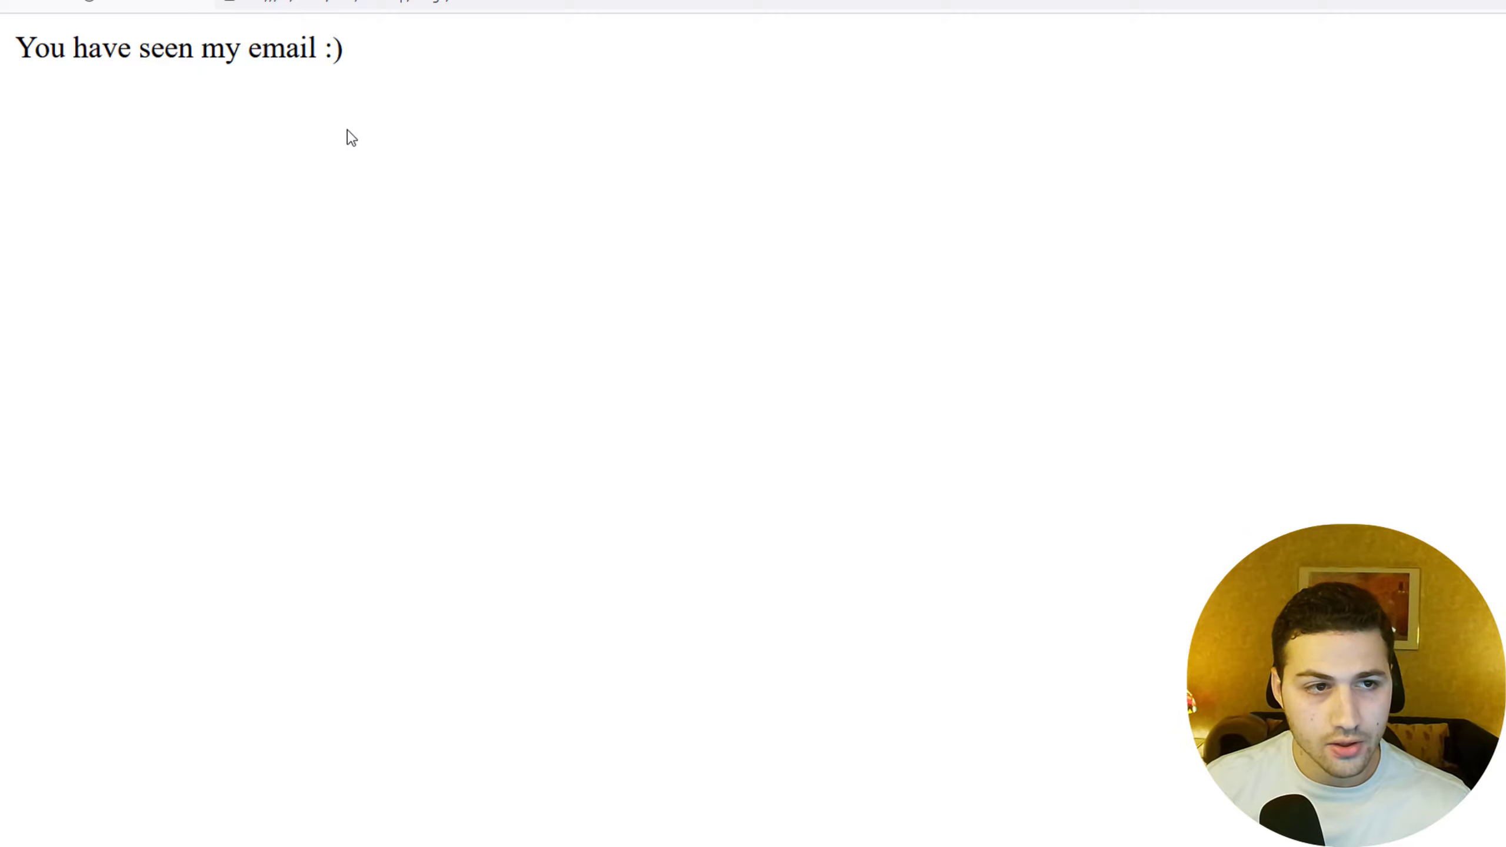
key(ctrl+a)
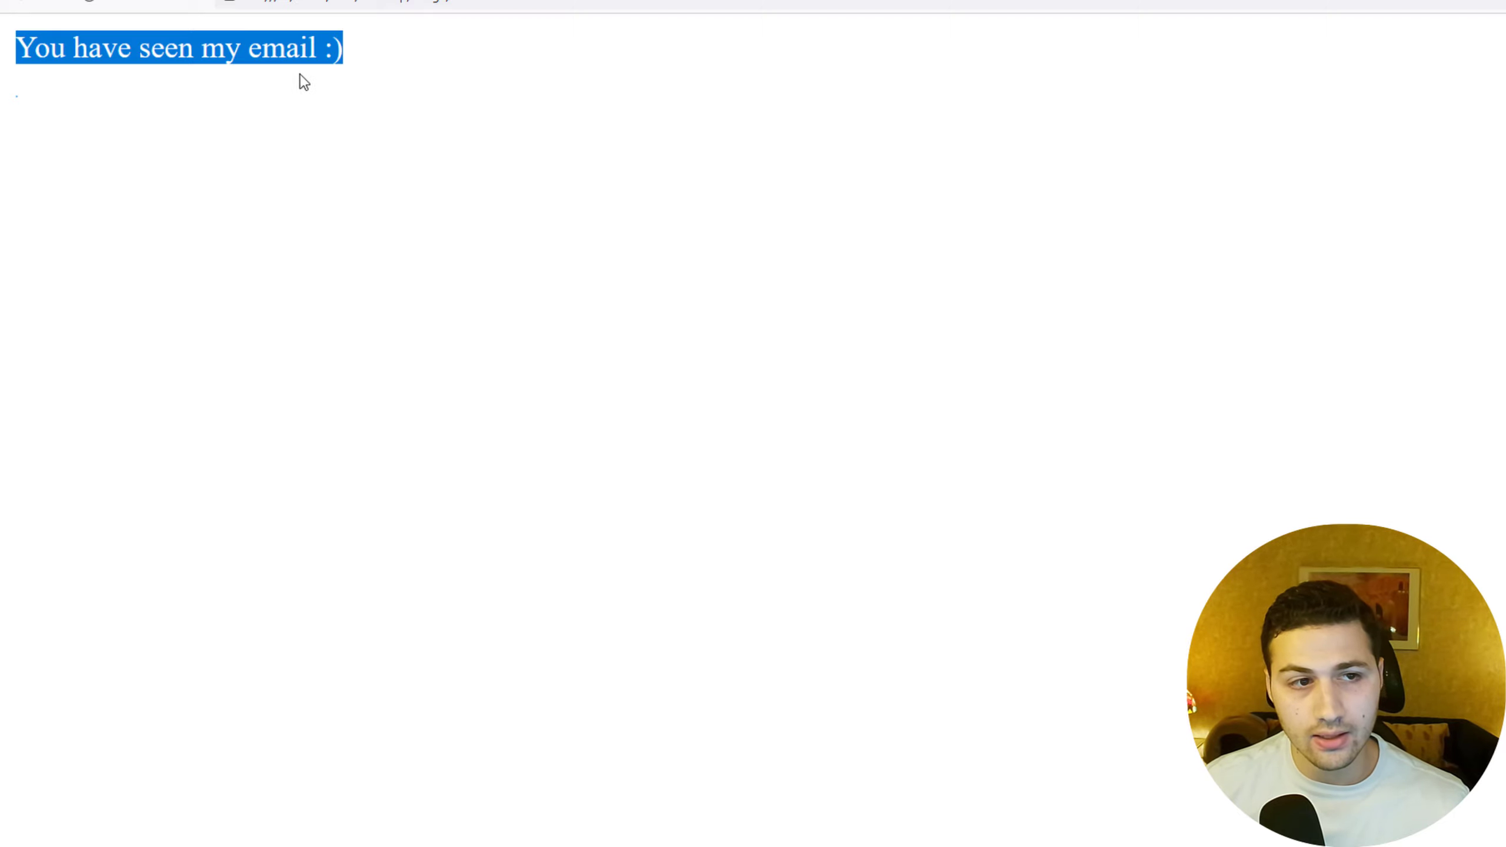
drag(901, 0, 901, 159)
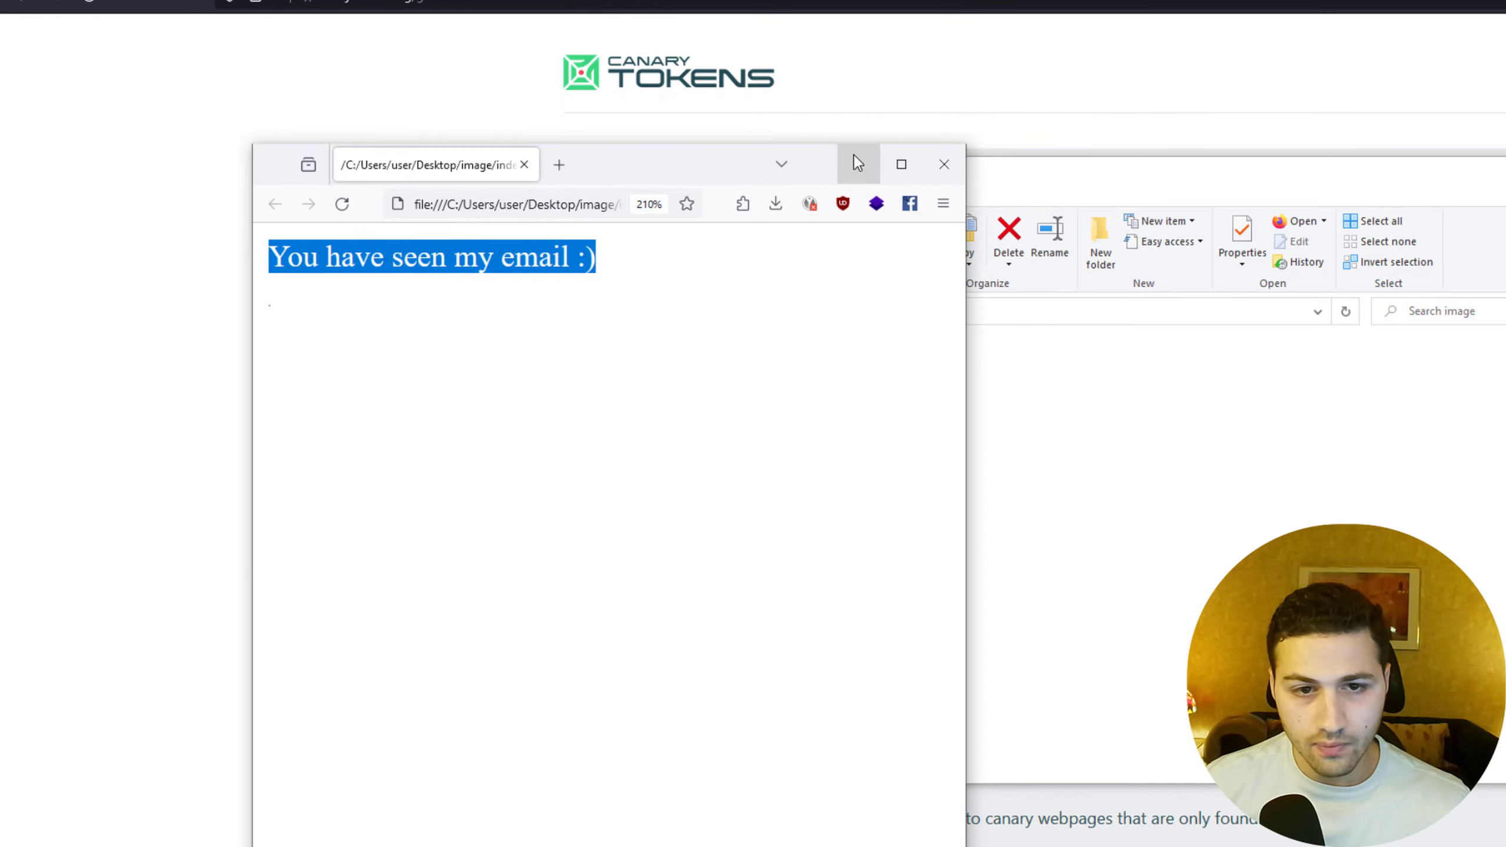
Select and trash the 'Your Canarytoken was Triggered' alert email in Gmail.
click(856, 161)
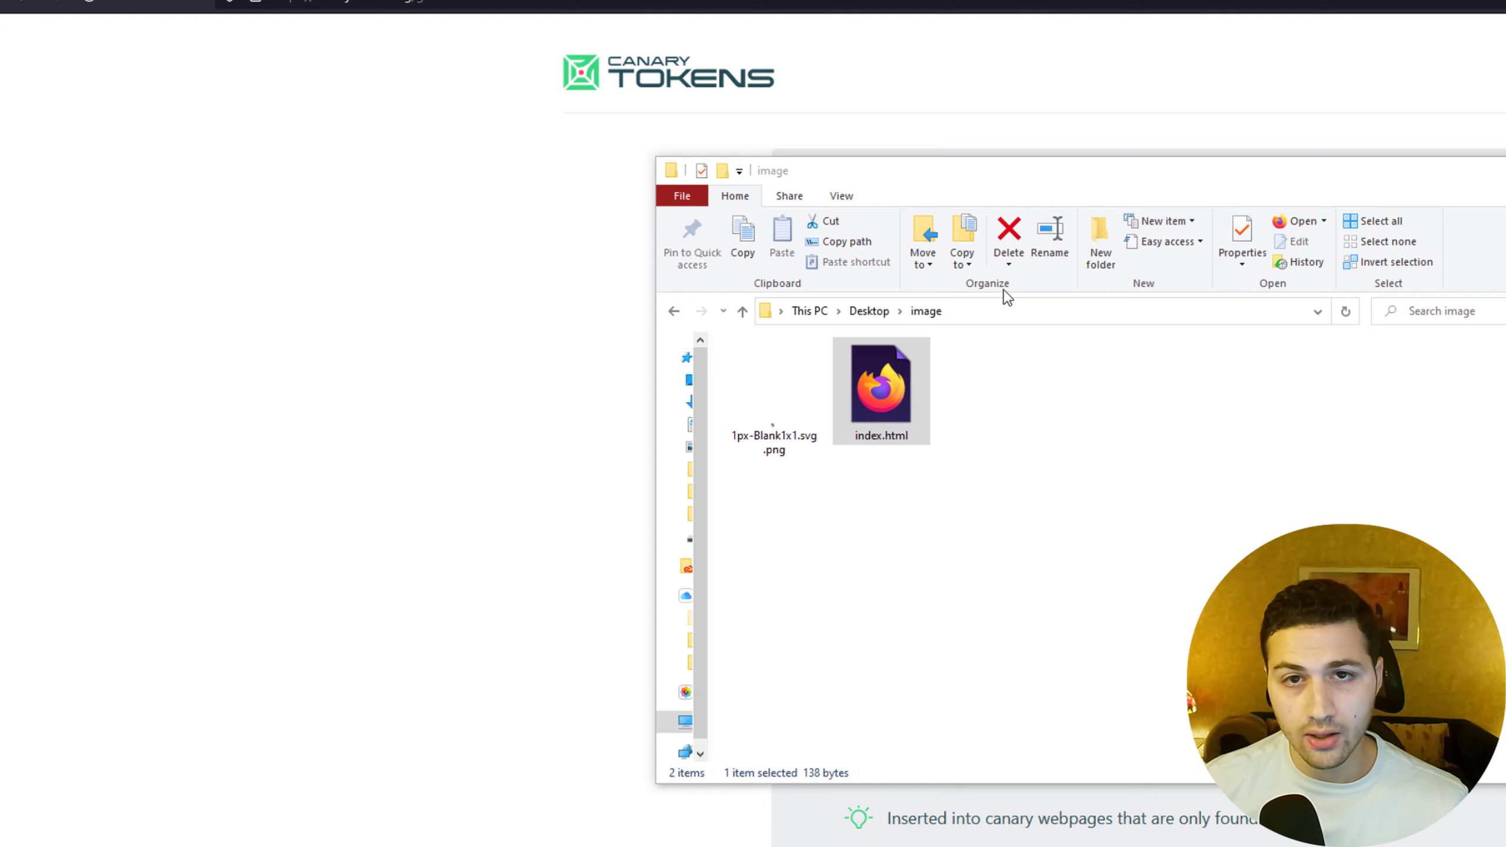
click(926, 310)
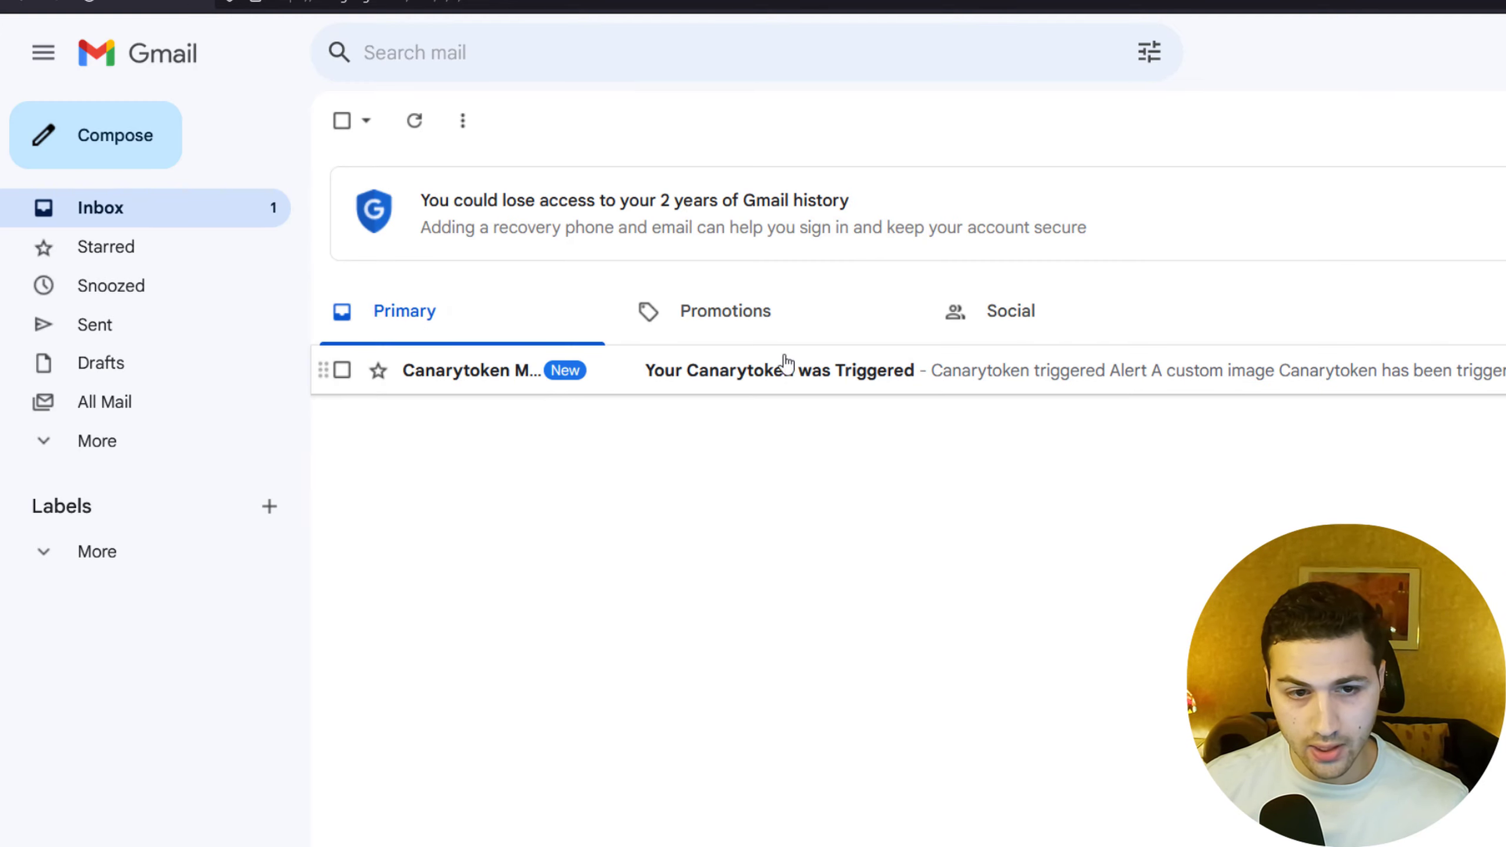
click(343, 370)
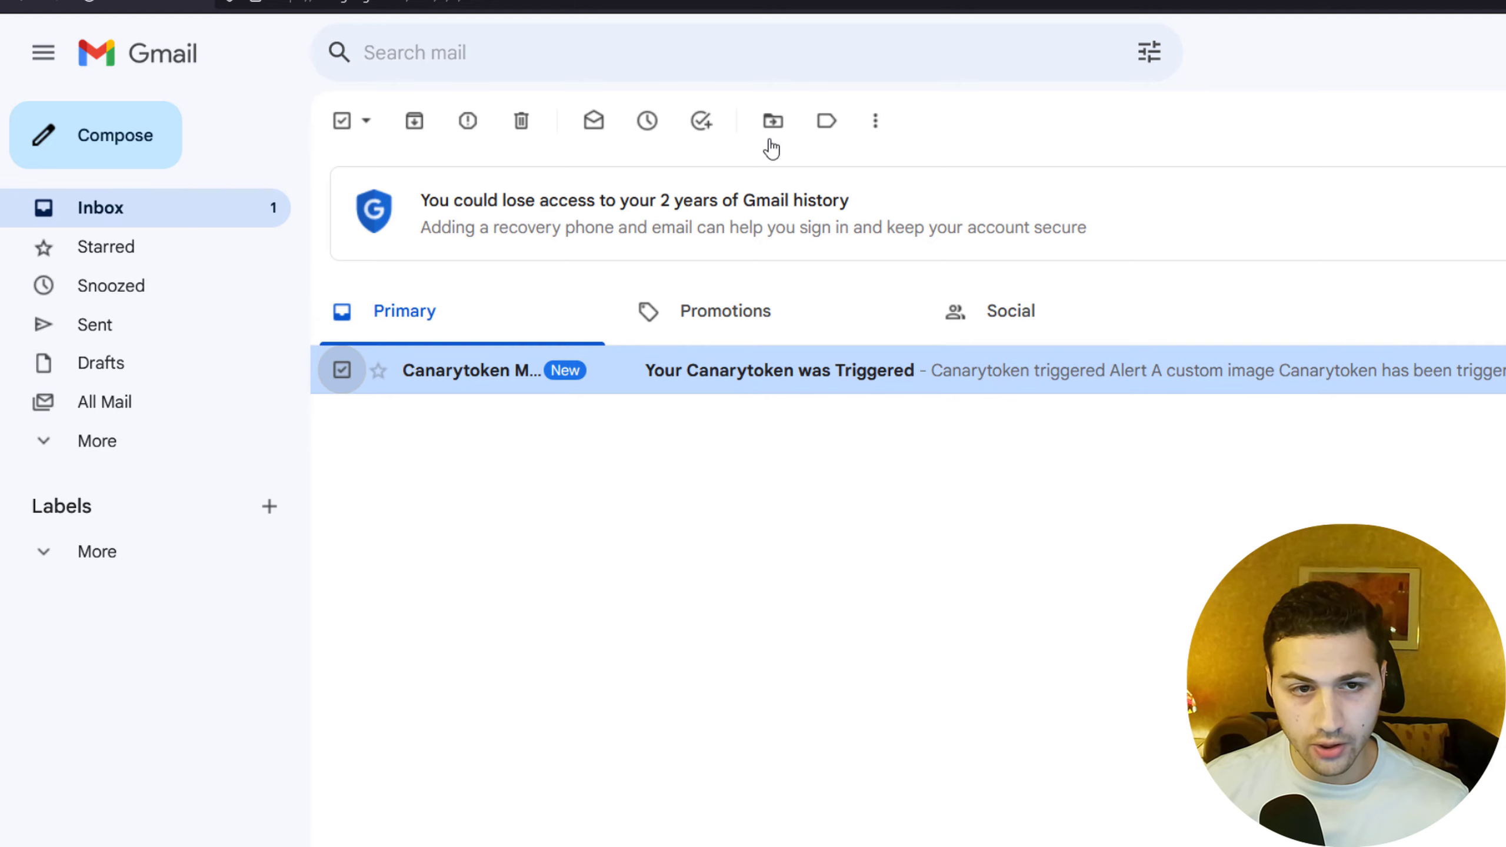
click(522, 122)
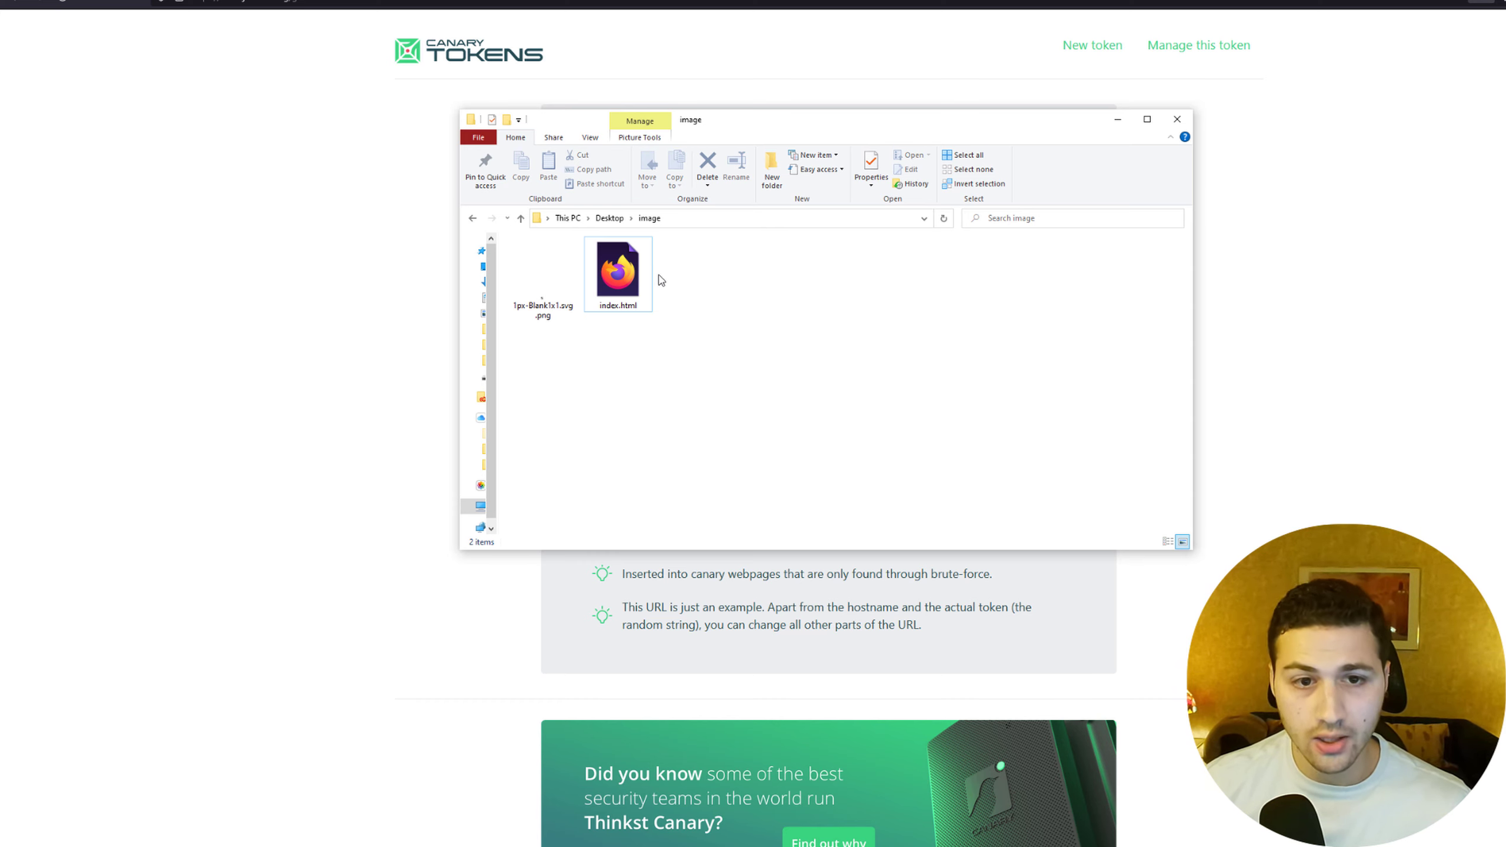
mouse_move(649, 281)
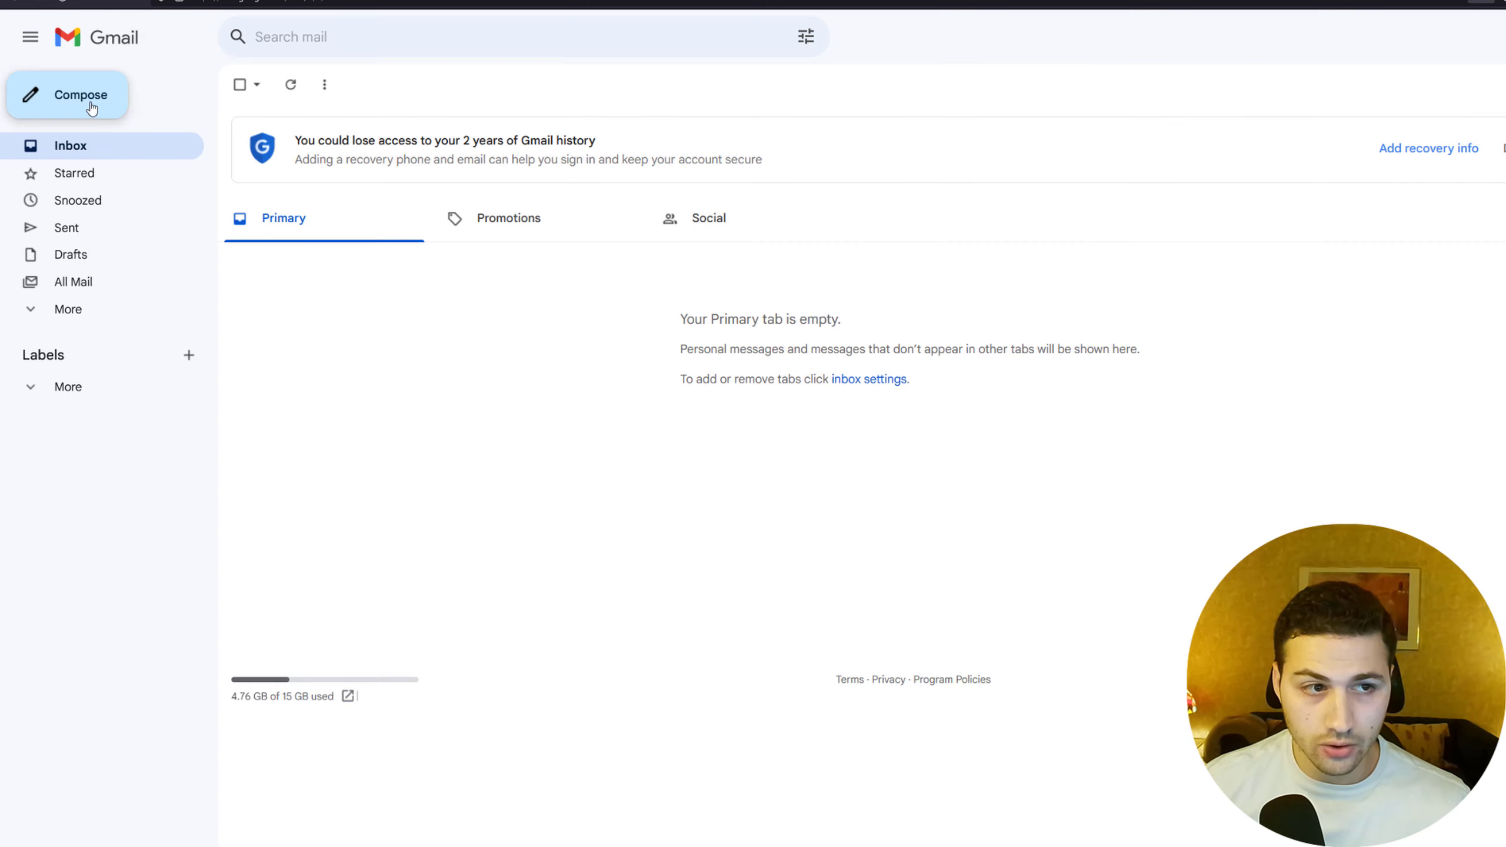
Compose a new email to the contact's e-mail address with the subject 'test'.
click(87, 108)
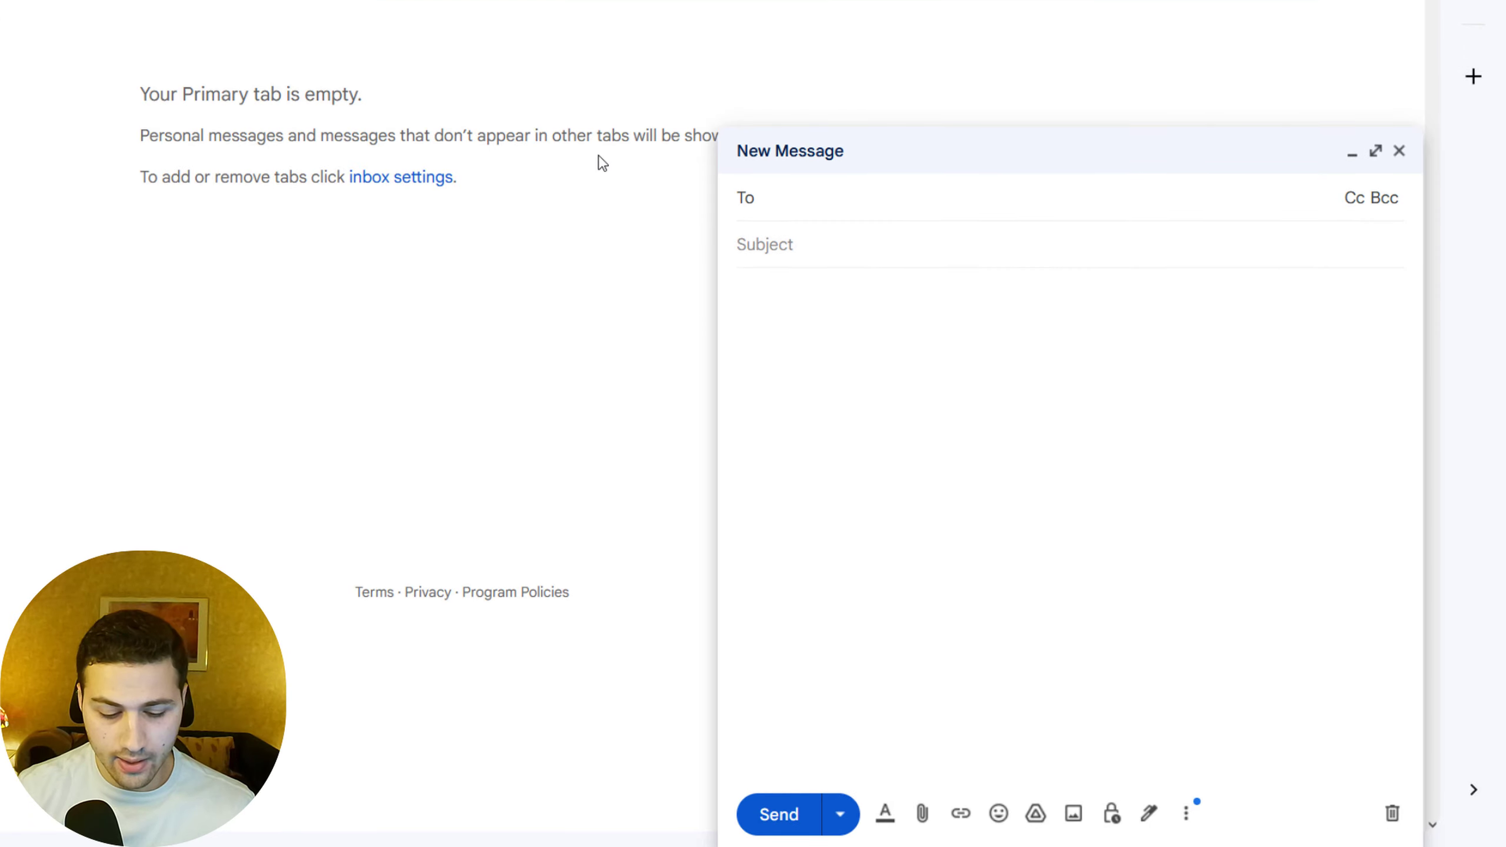
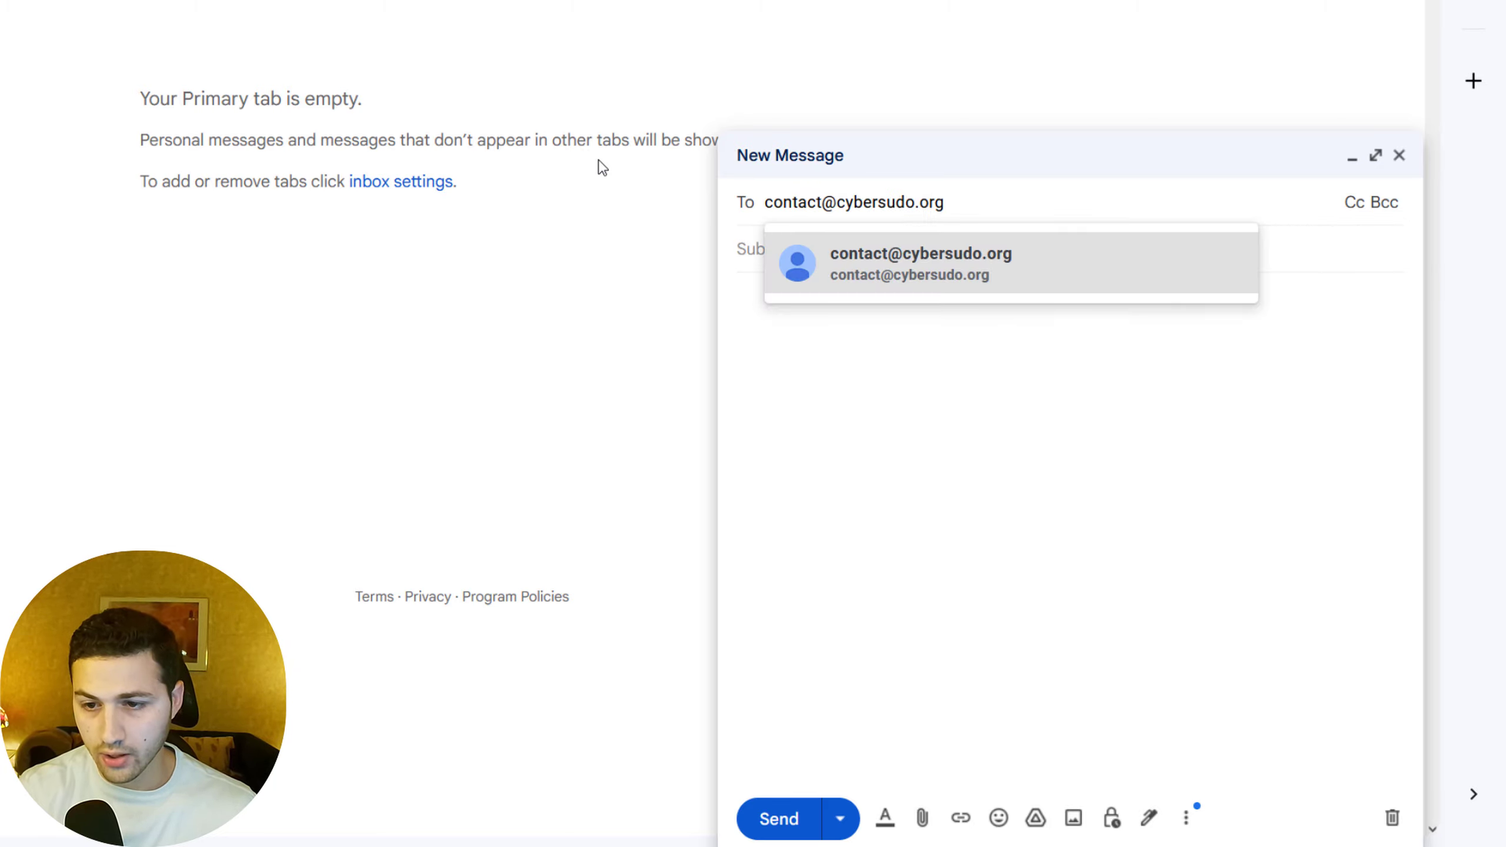
click(793, 246)
text(test)
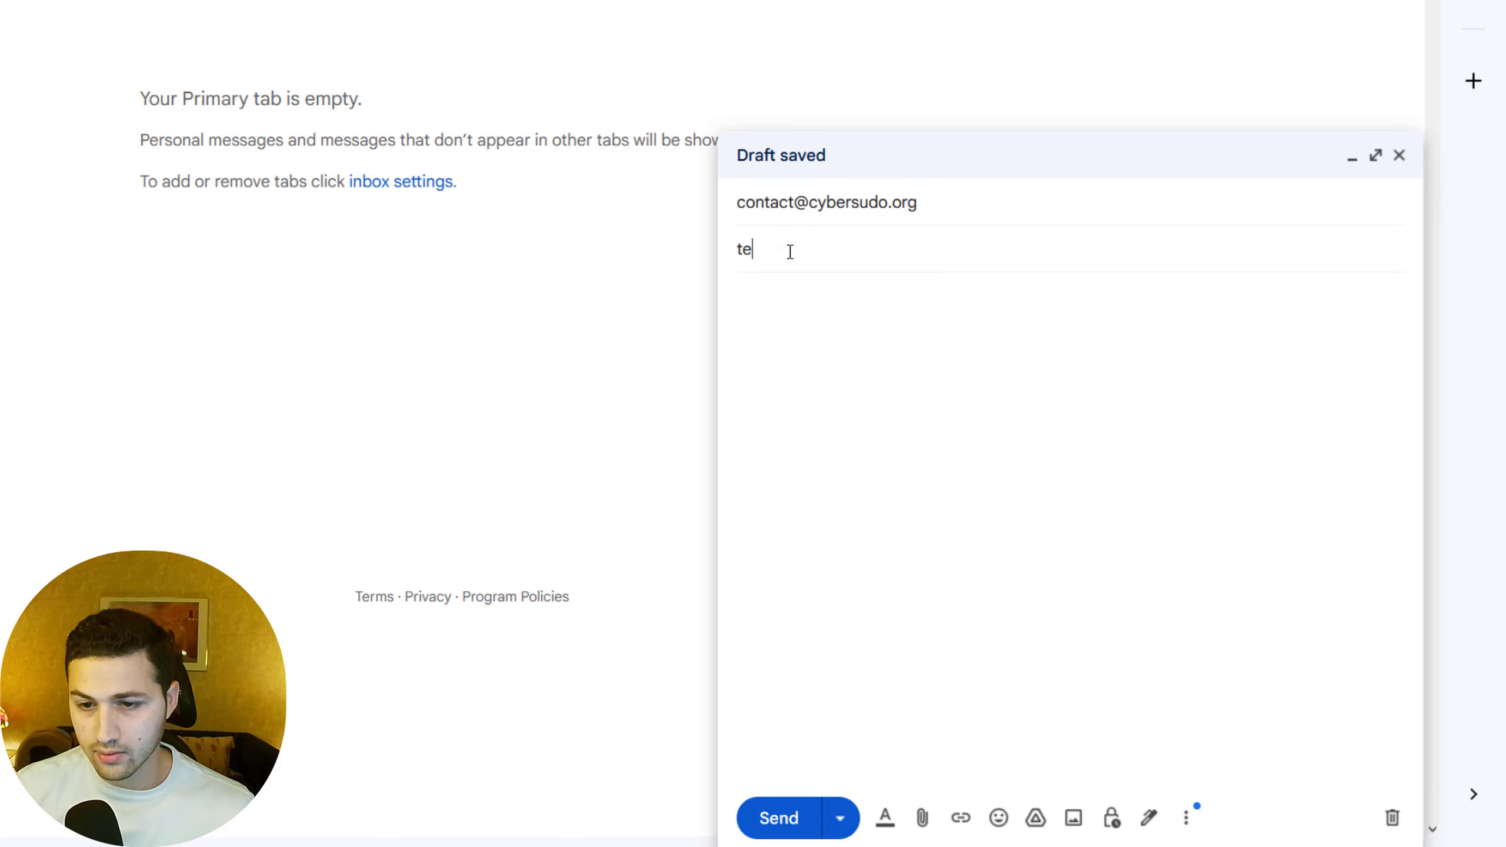
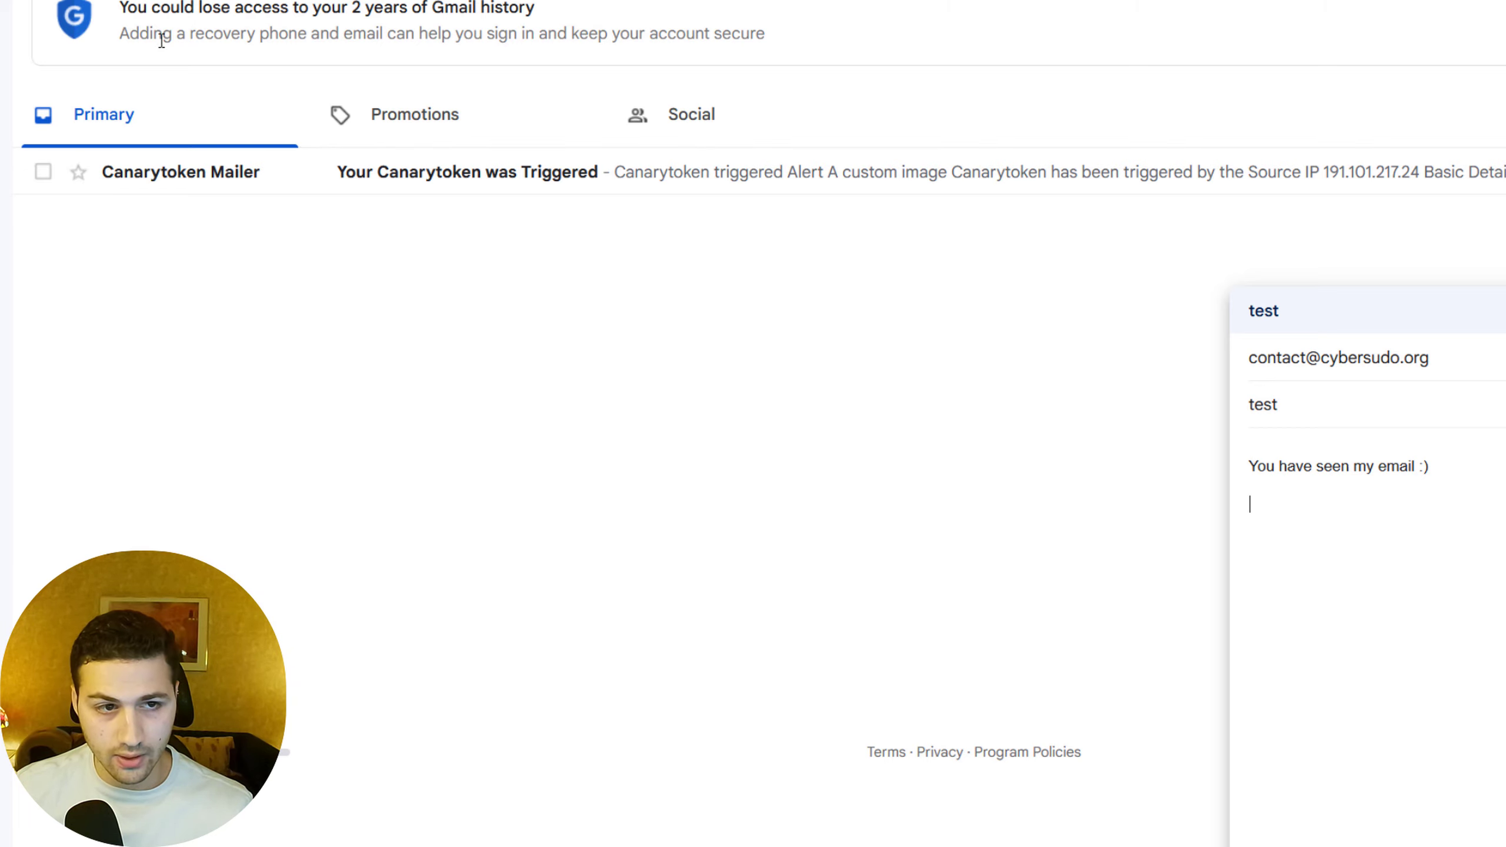
Delete the old Canarytoken Mailer alert and close the unsent test draft.
click(43, 171)
key(shift+3)
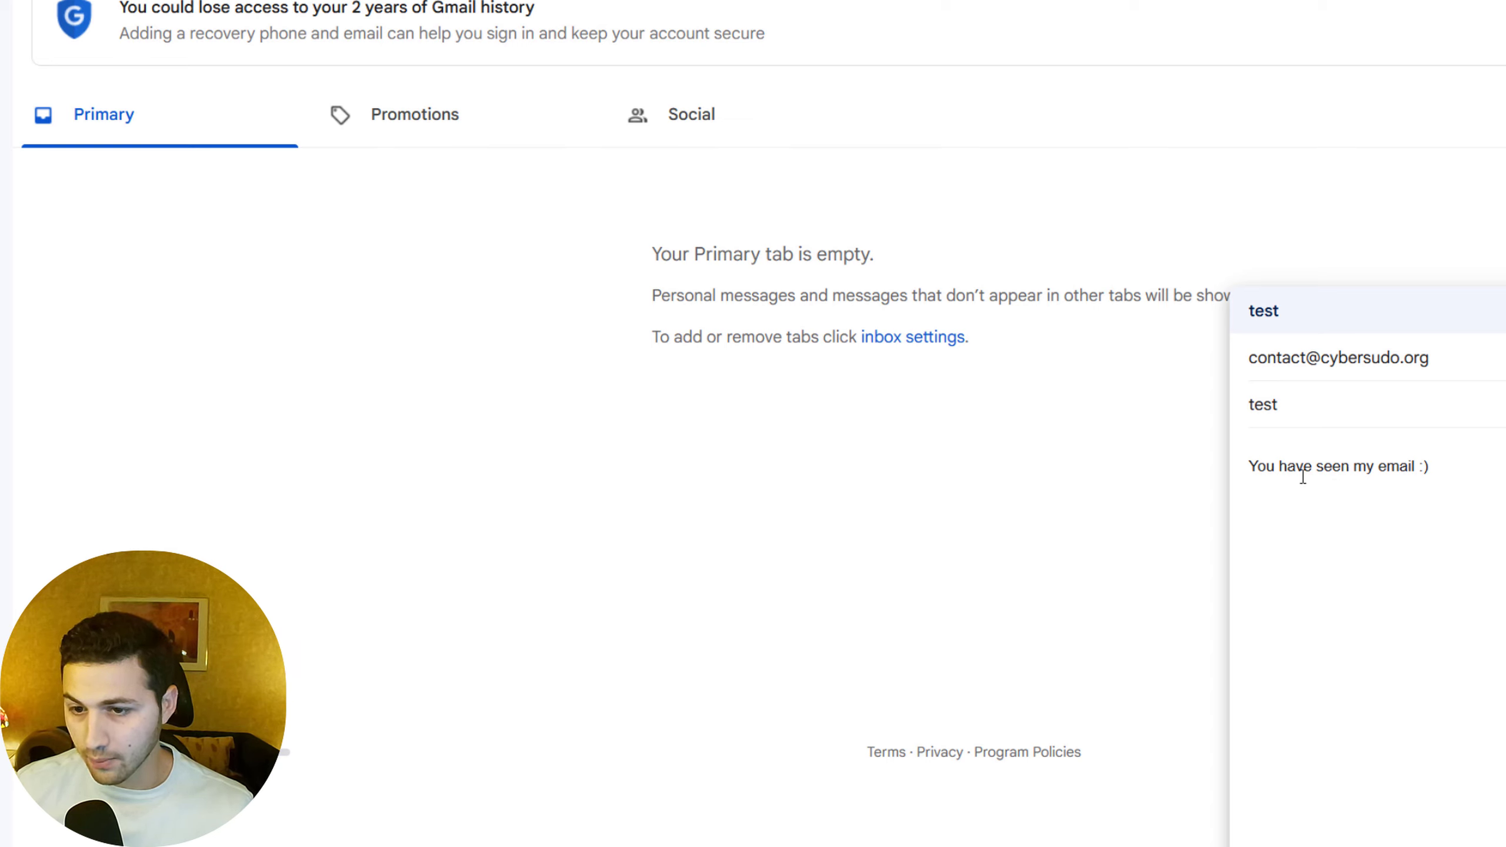
key(ctrl+Return)
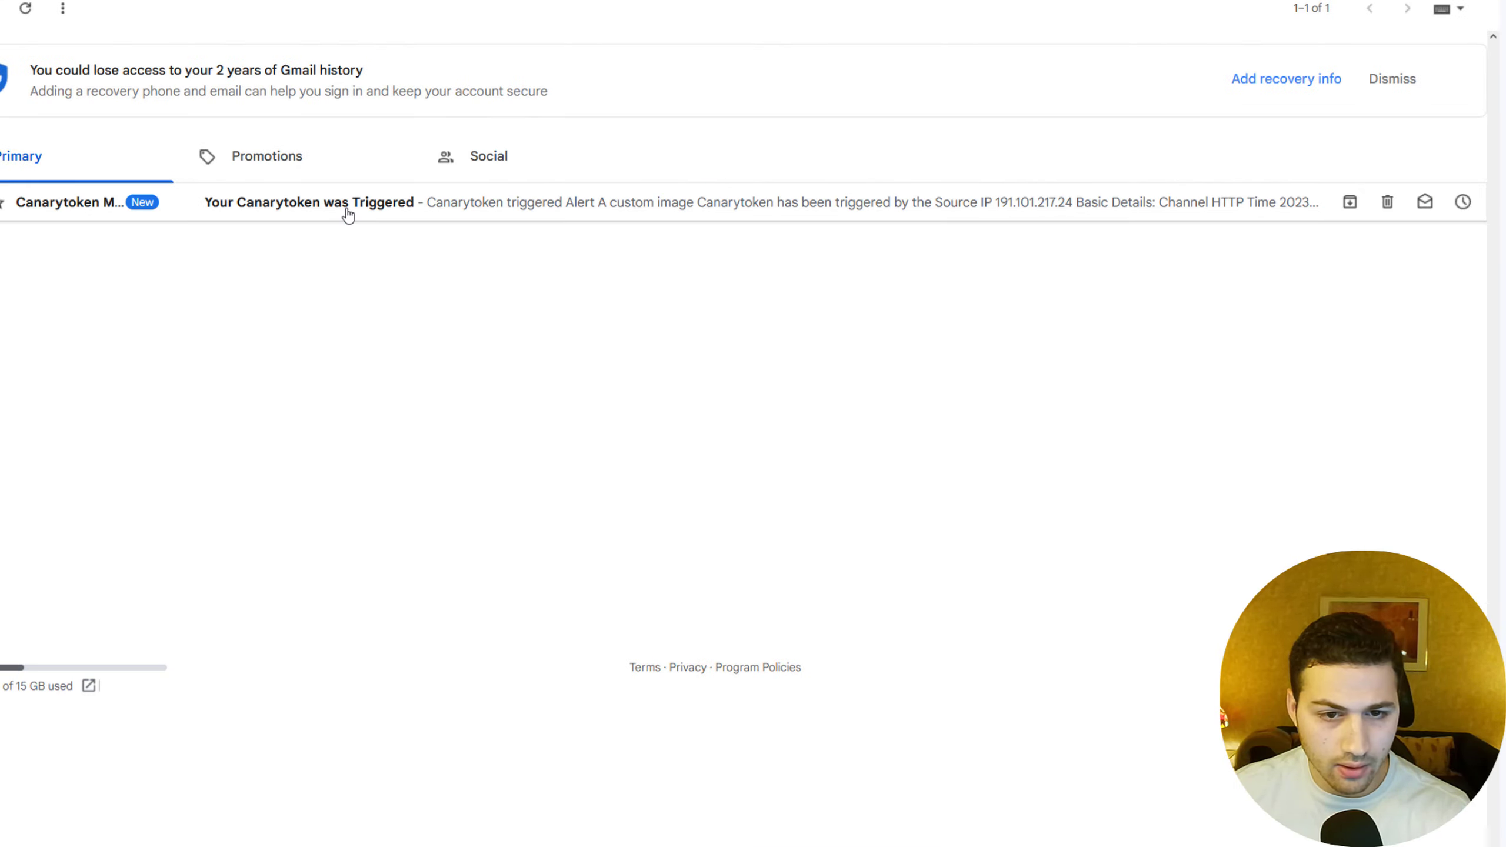
click(349, 214)
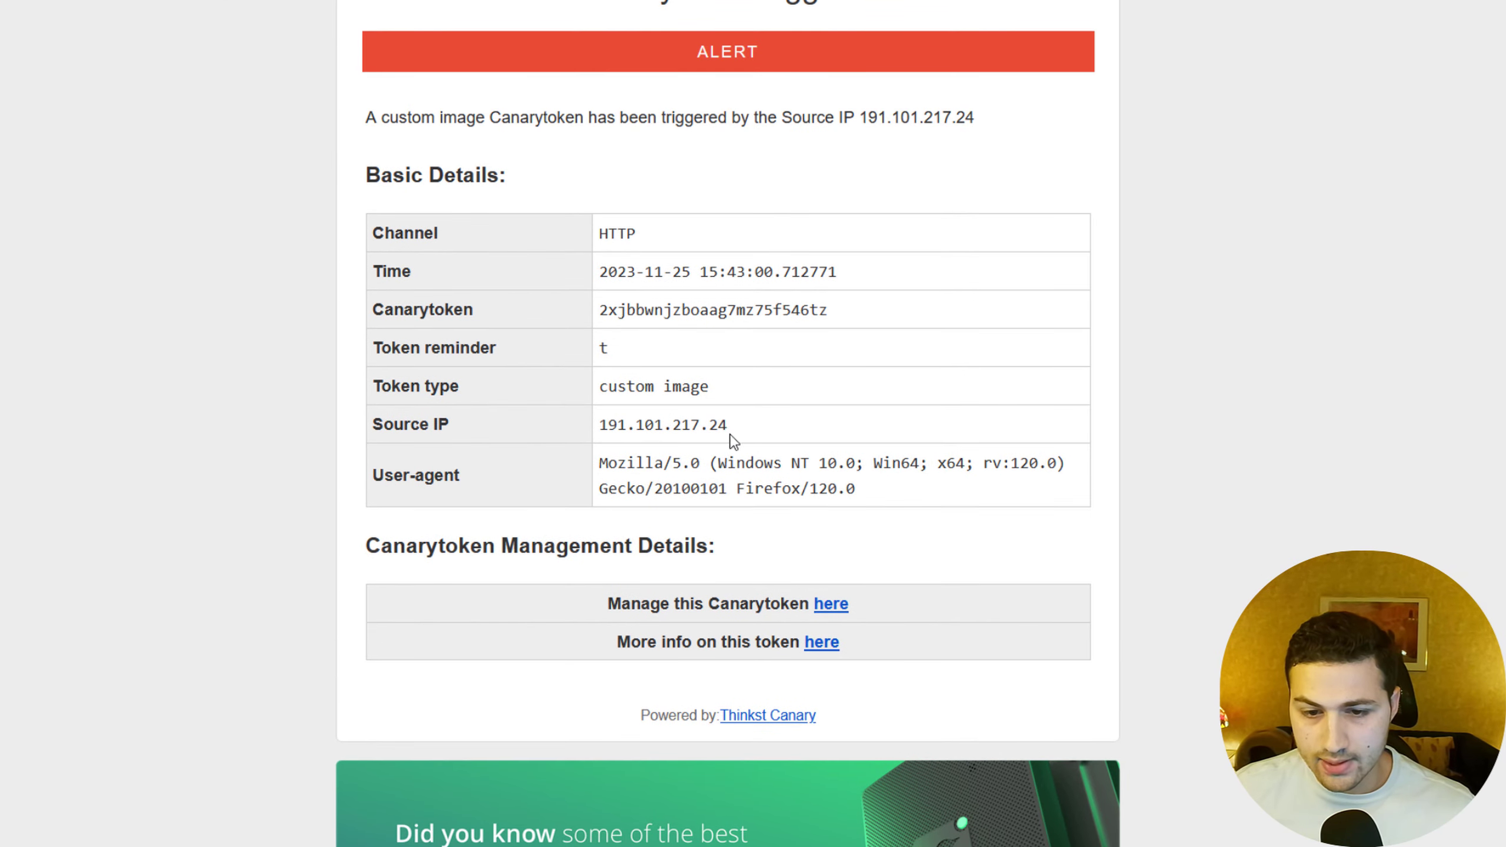
drag(734, 441, 600, 438)
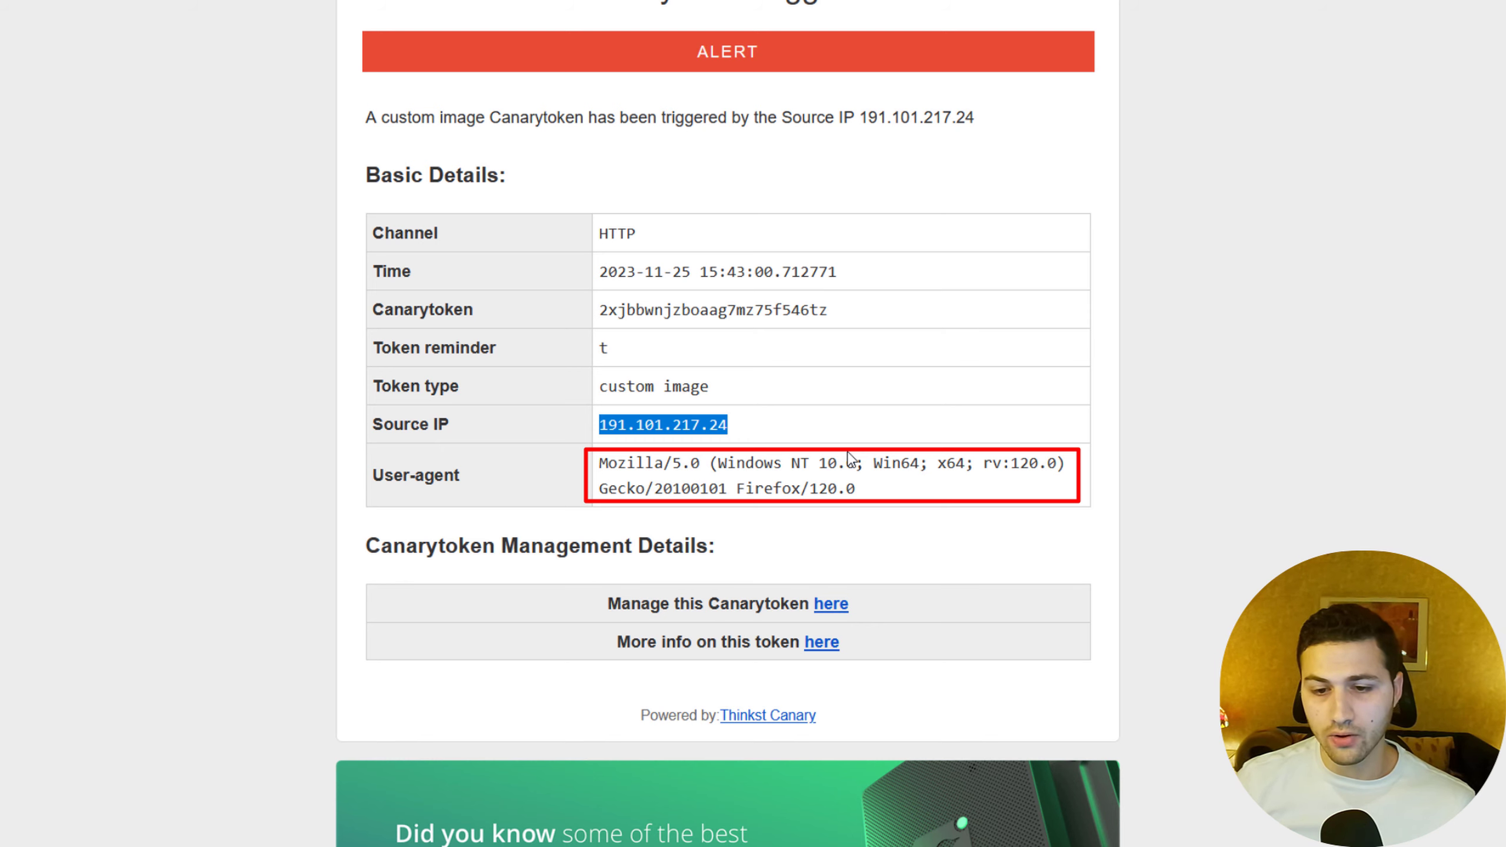
scroll(851, 458, up, 3)
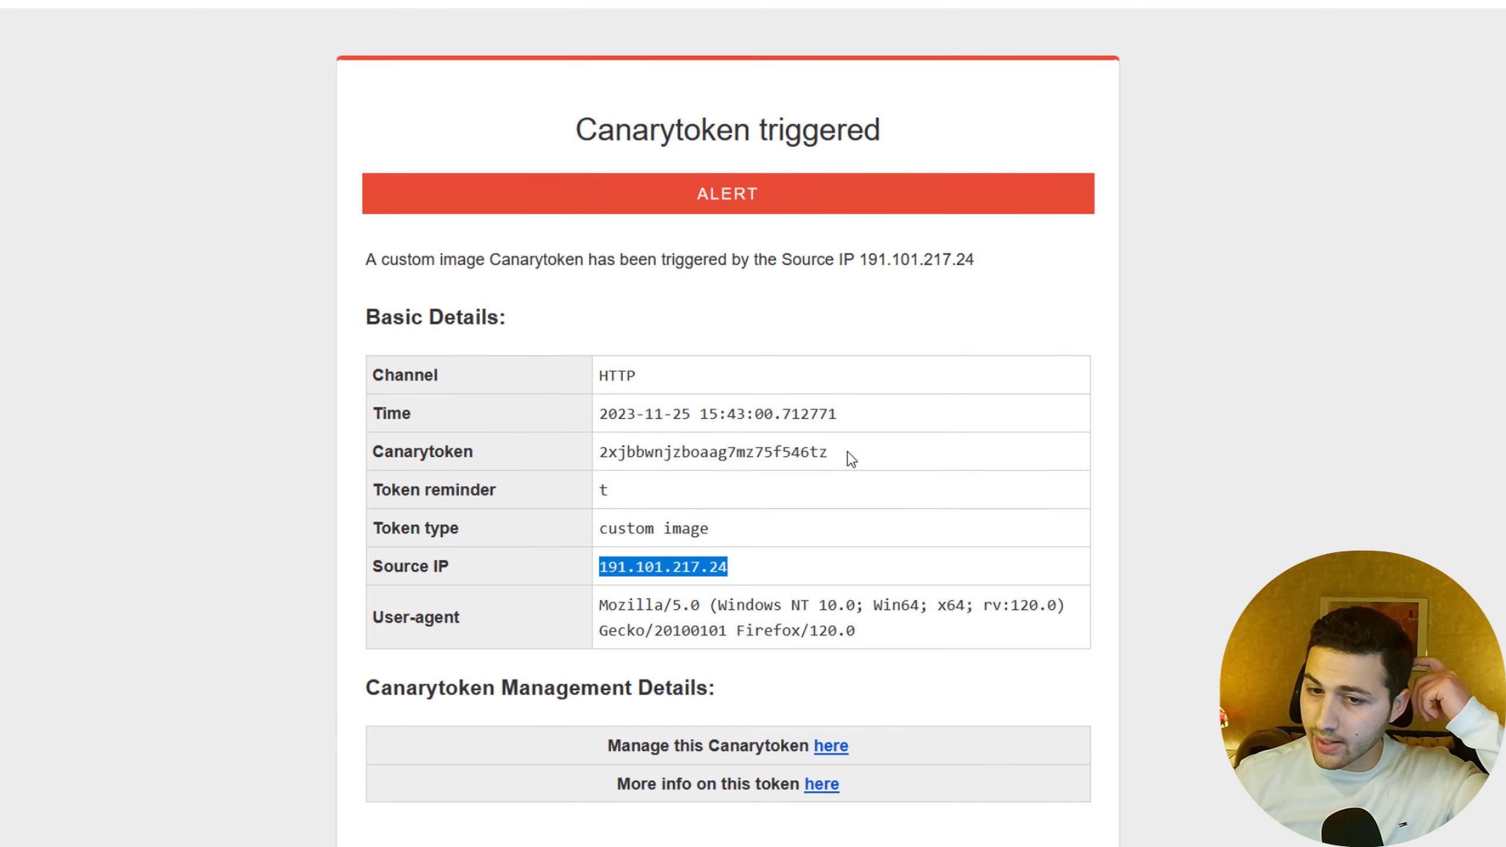